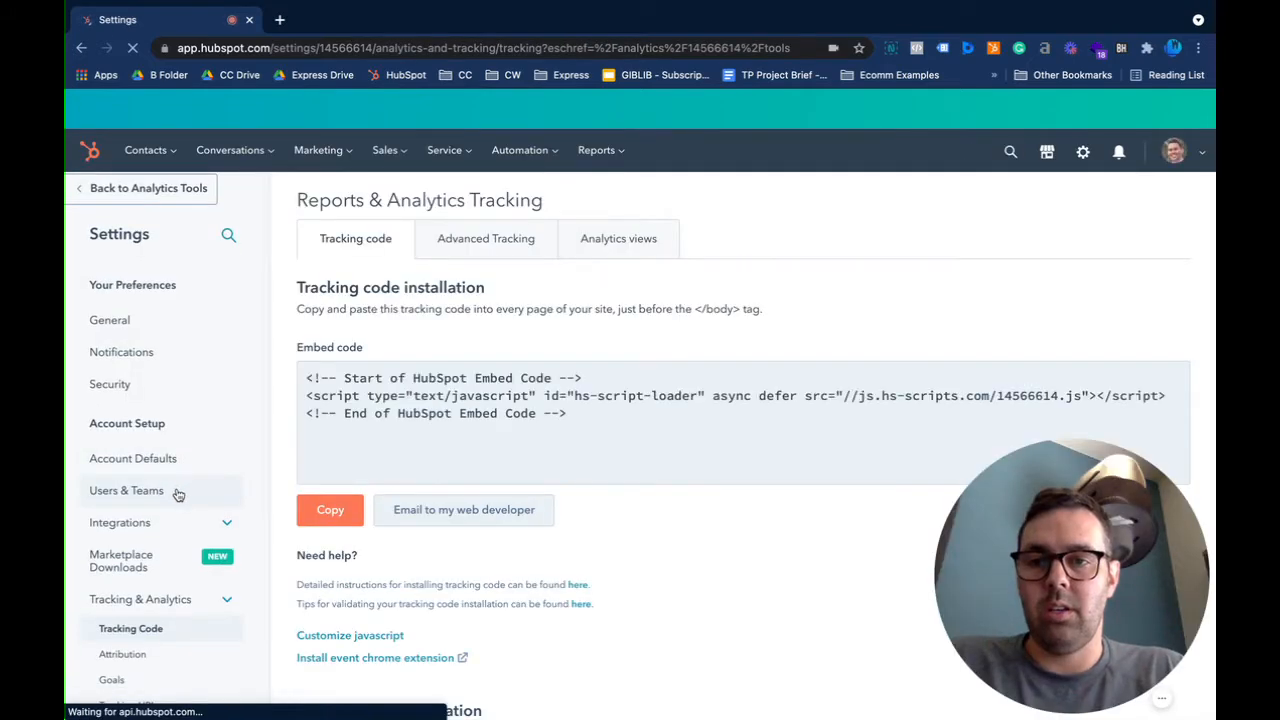
Go to Users & Teams in Settings and start creating a new user
click(130, 490)
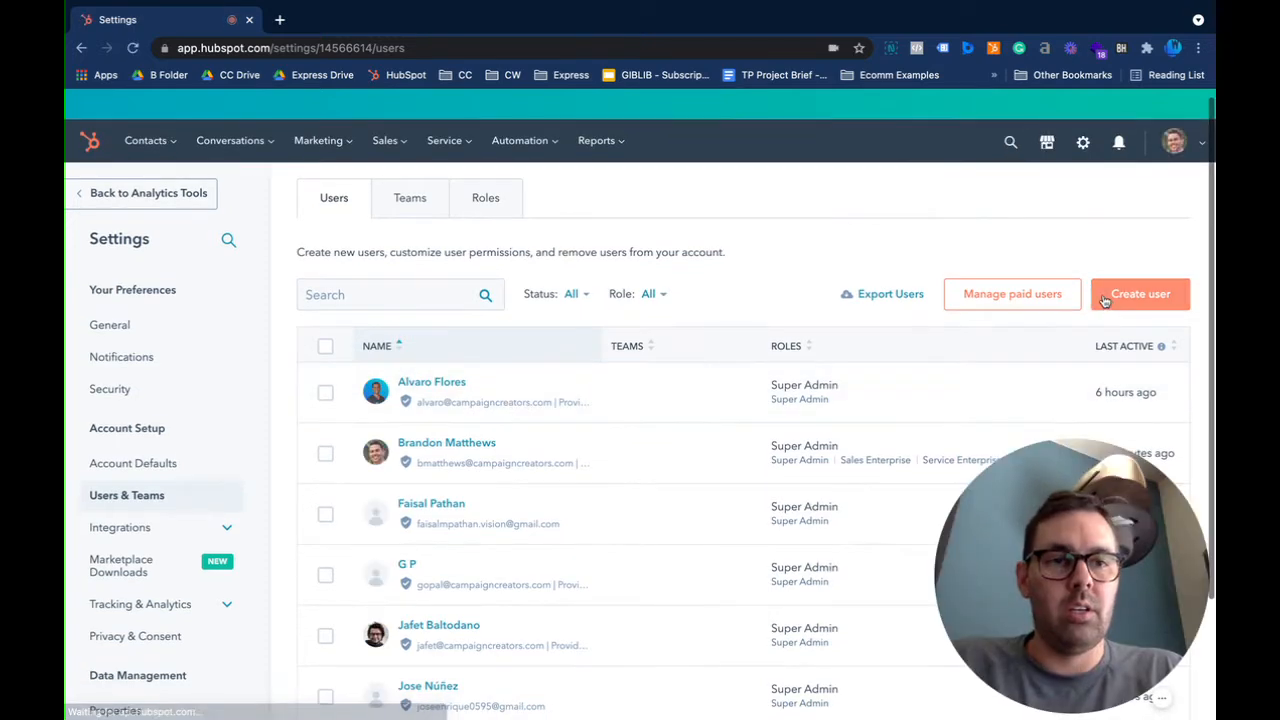
click(1105, 298)
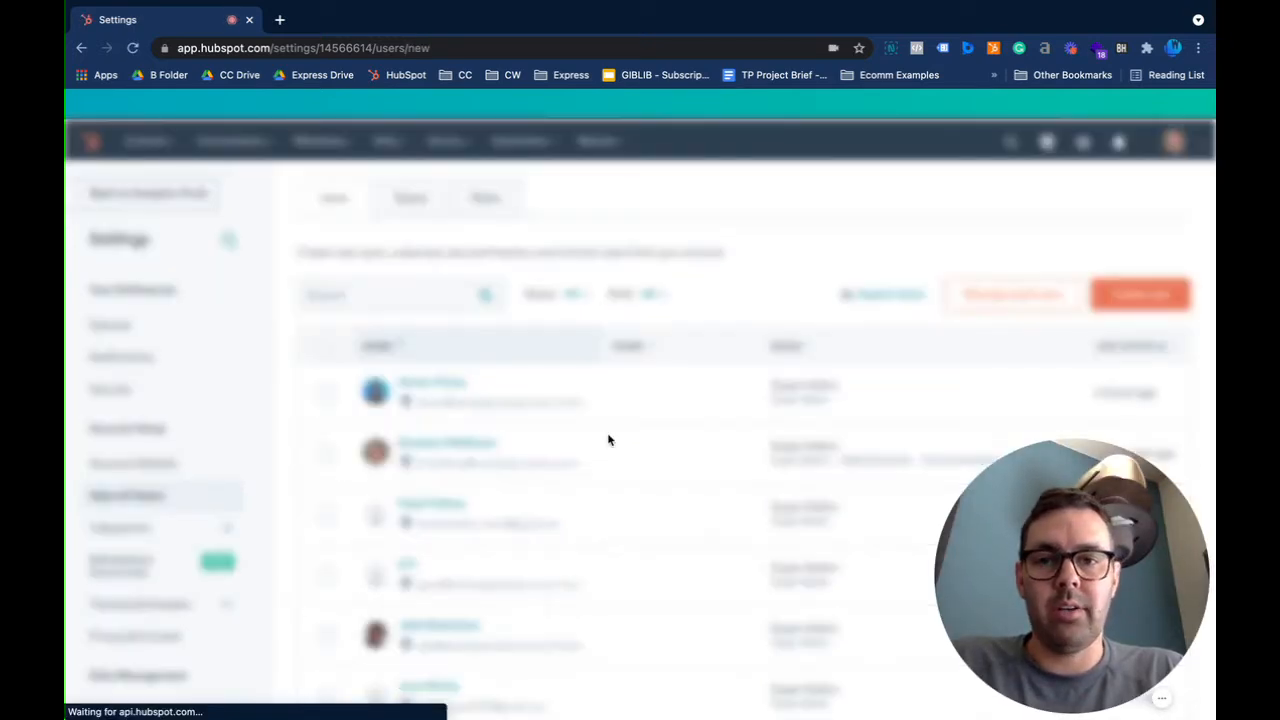
Enter the new user's e-mail address and add it as an entry on the Email step
scroll(714, 400, down, 2)
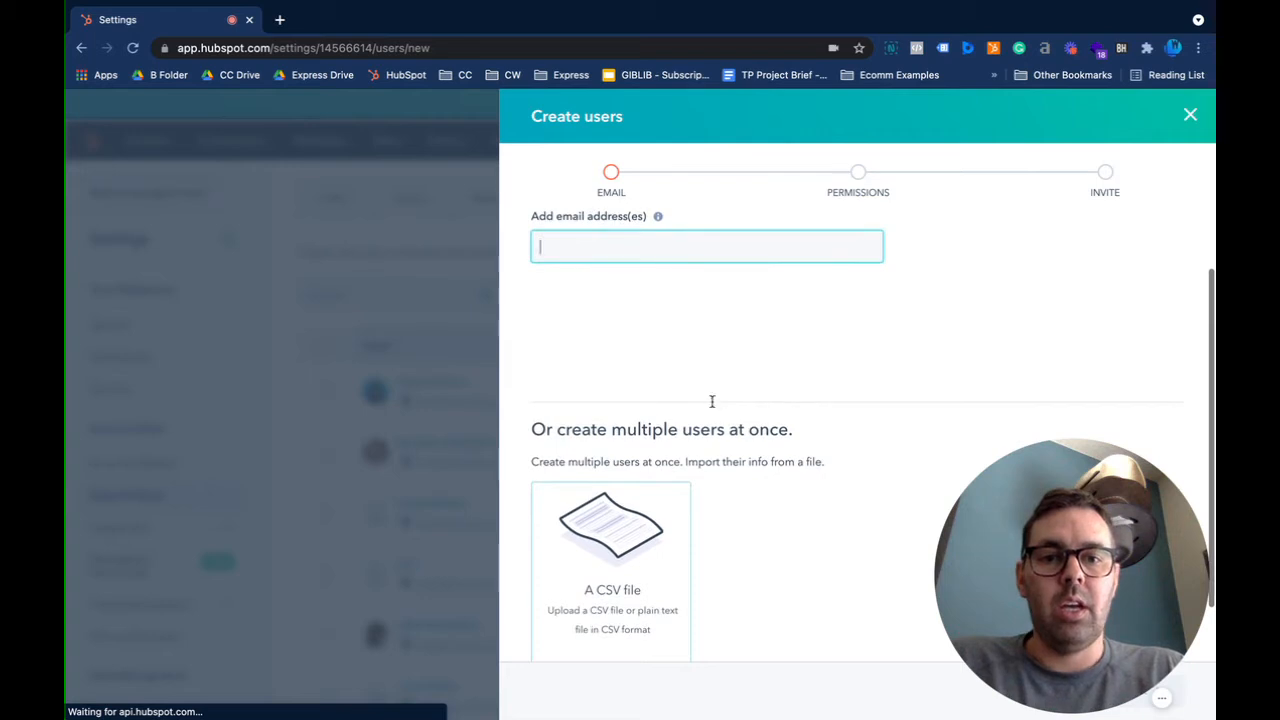
scroll(712, 401, down, 2)
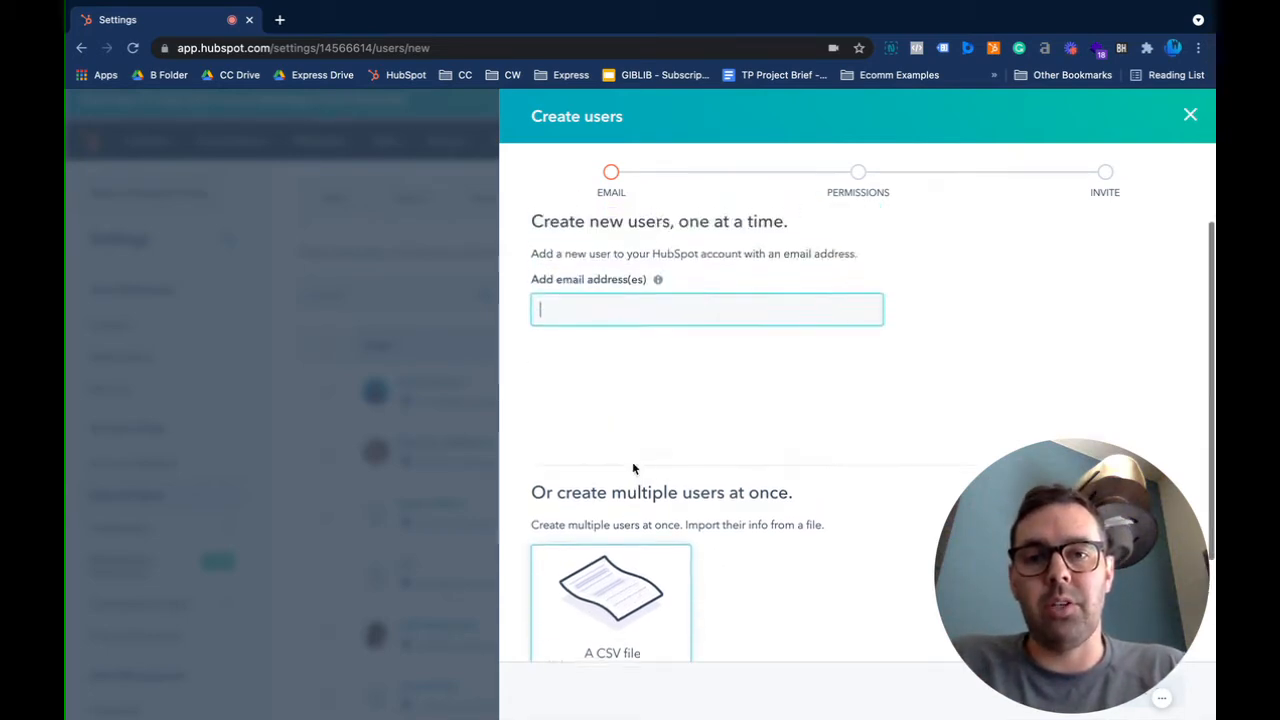
click(616, 330)
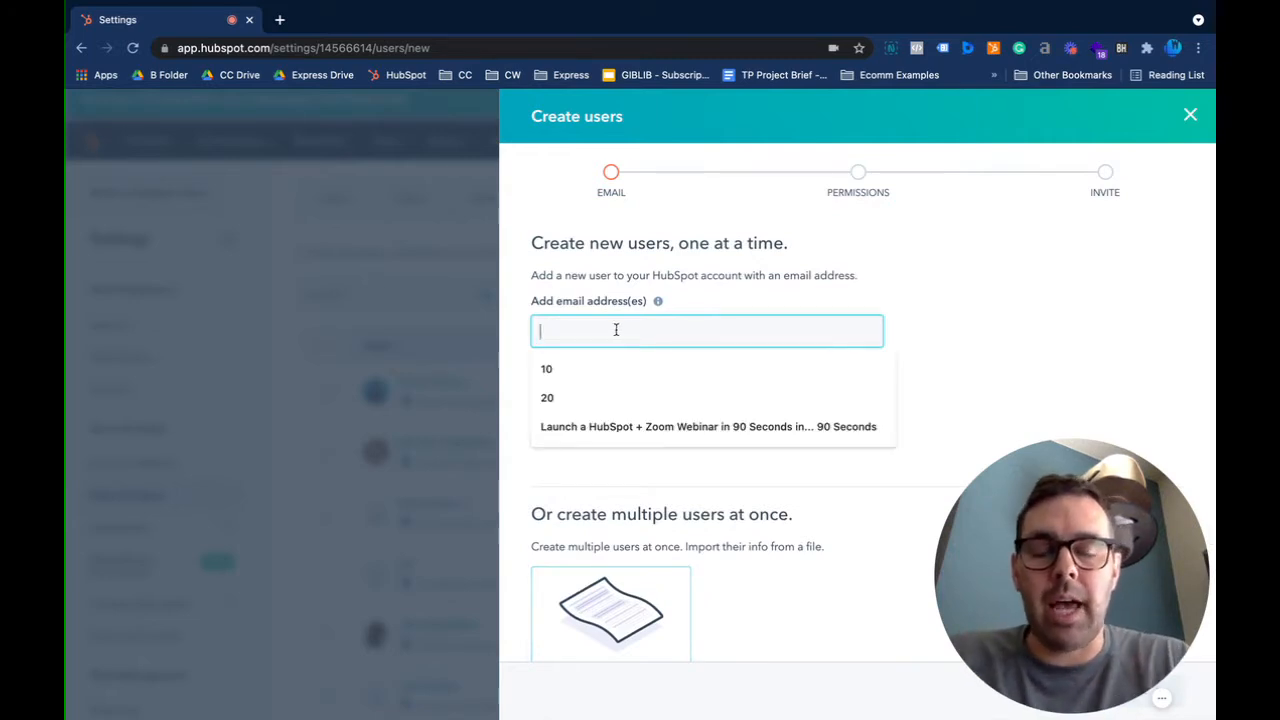
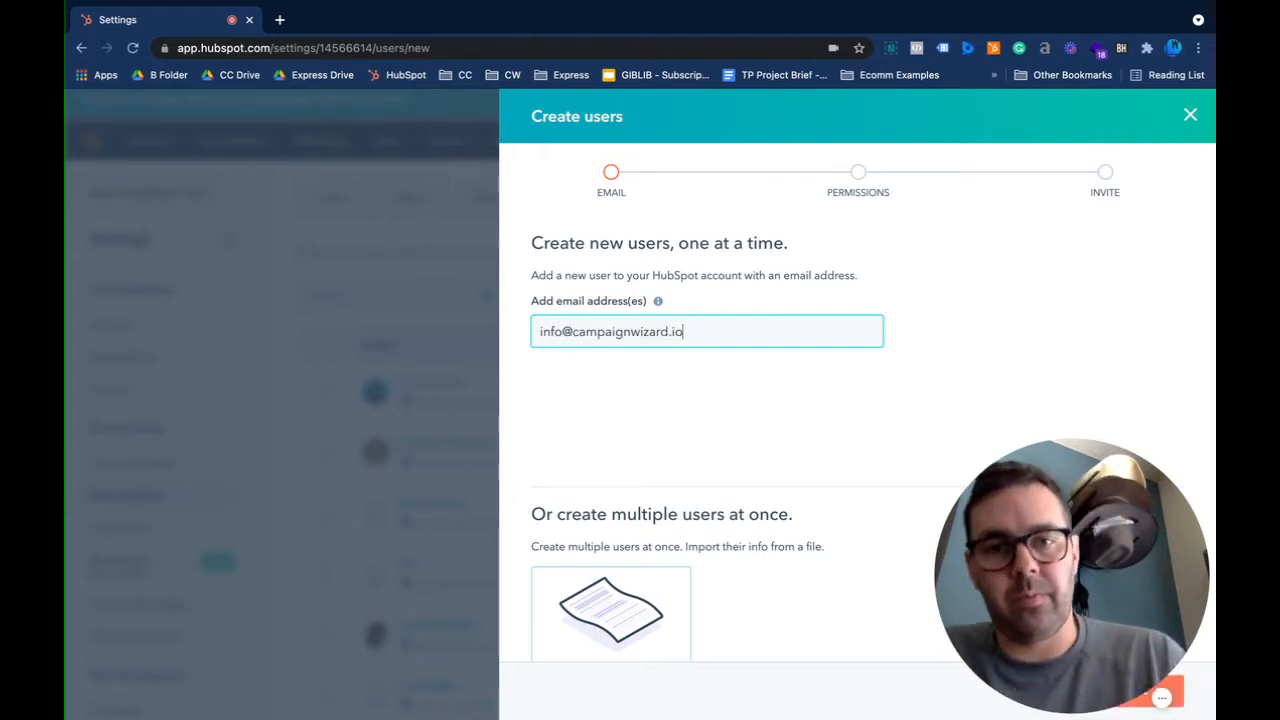
key(Return)
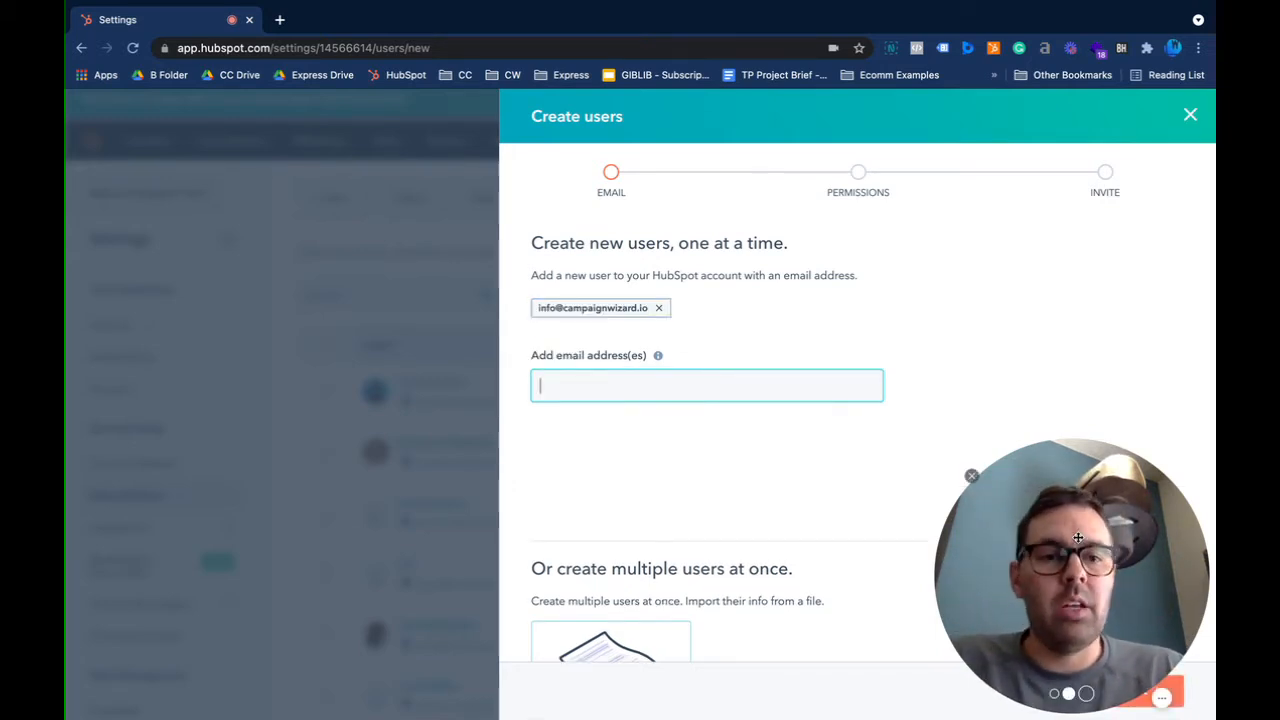
drag(567, 562, 220, 562)
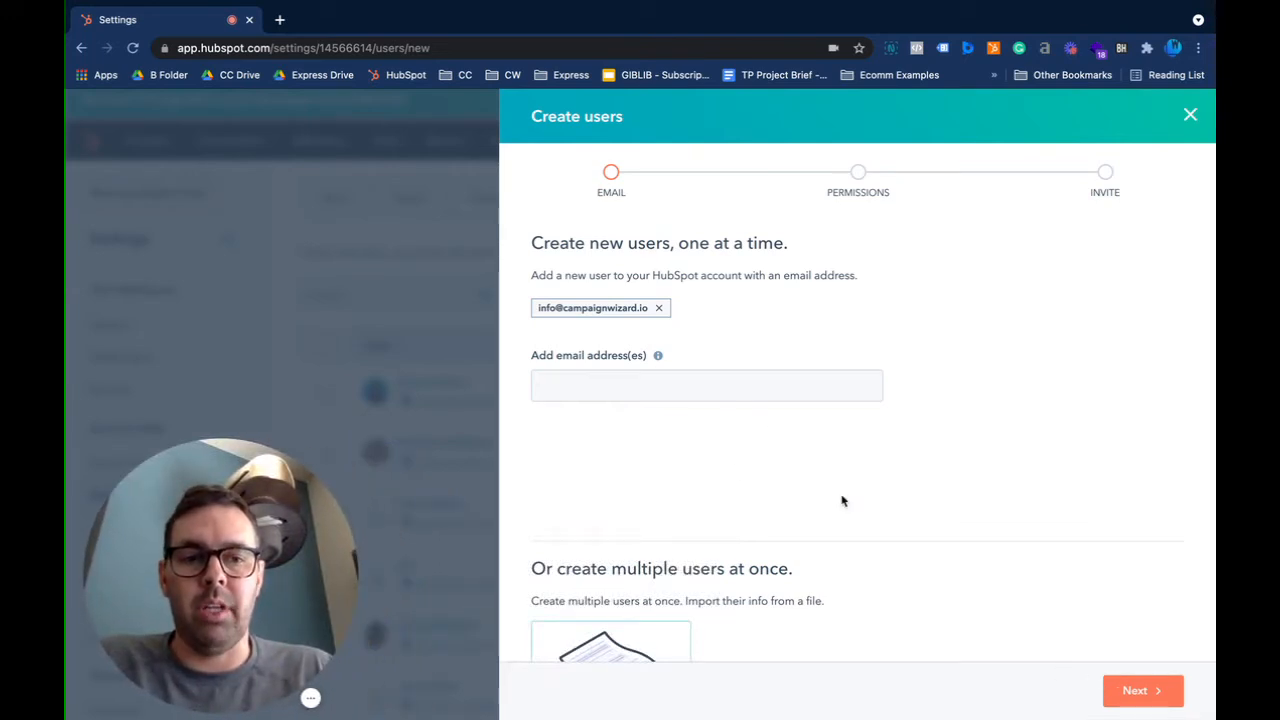
scroll(708, 384, down, 1)
click(708, 384)
click(912, 435)
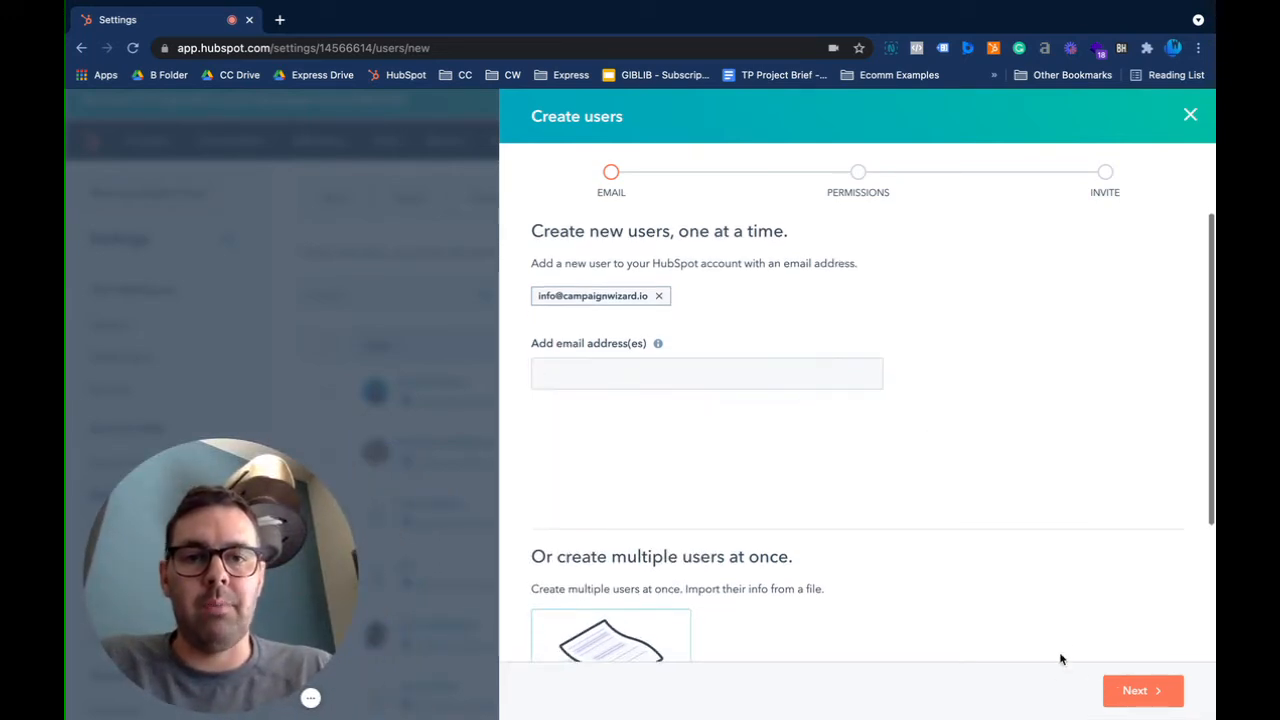
Advance to the Permissions step and leave the Role dropdown at No Role
click(1130, 691)
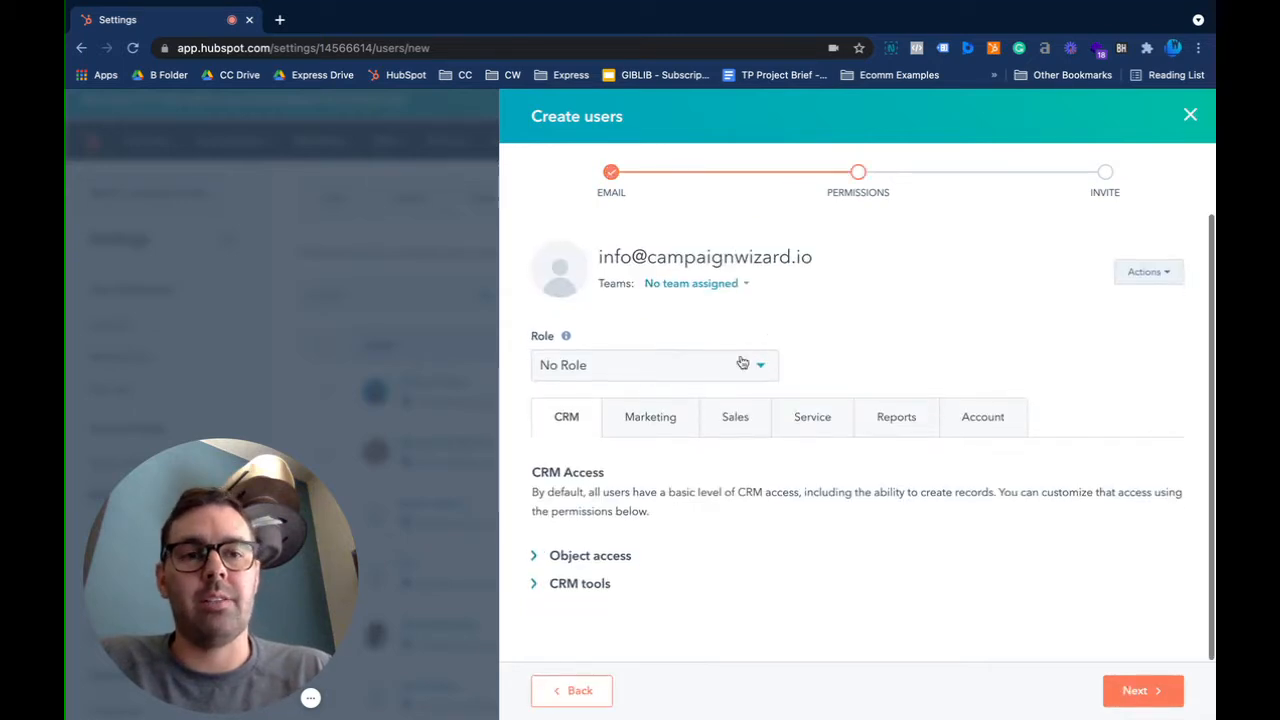
click(642, 369)
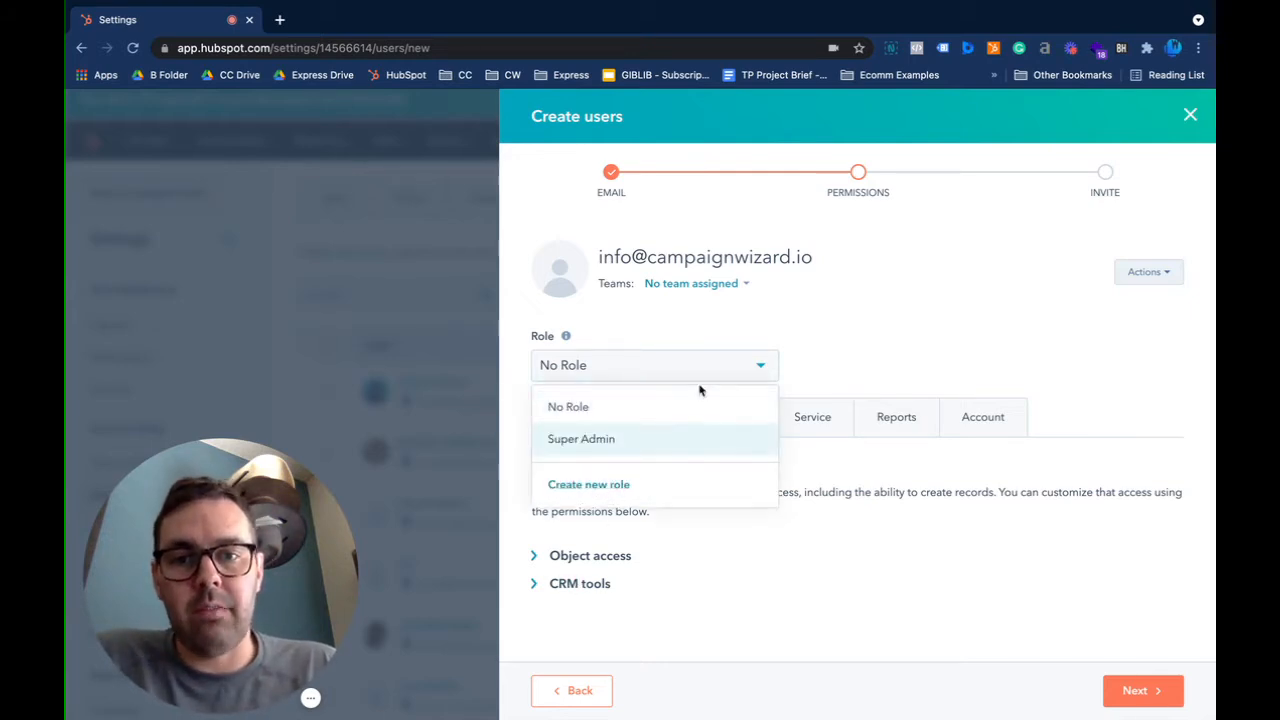
click(660, 366)
click(660, 366)
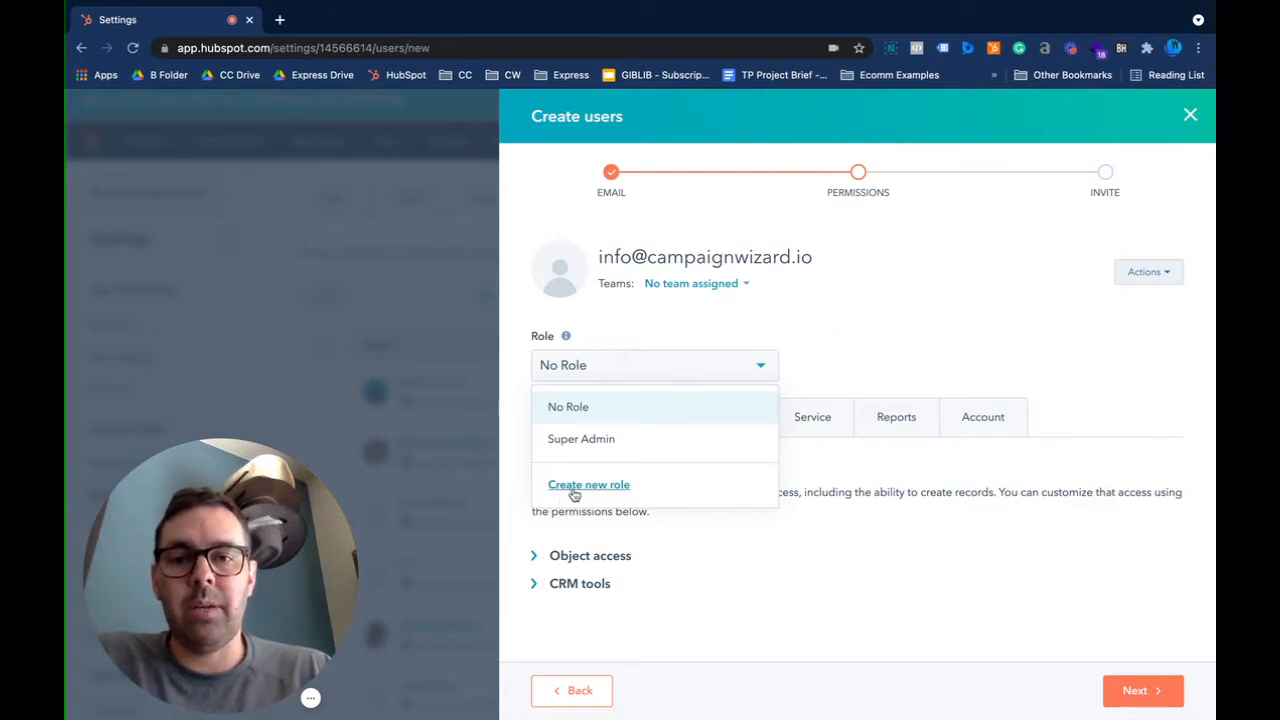
click(848, 306)
click(716, 374)
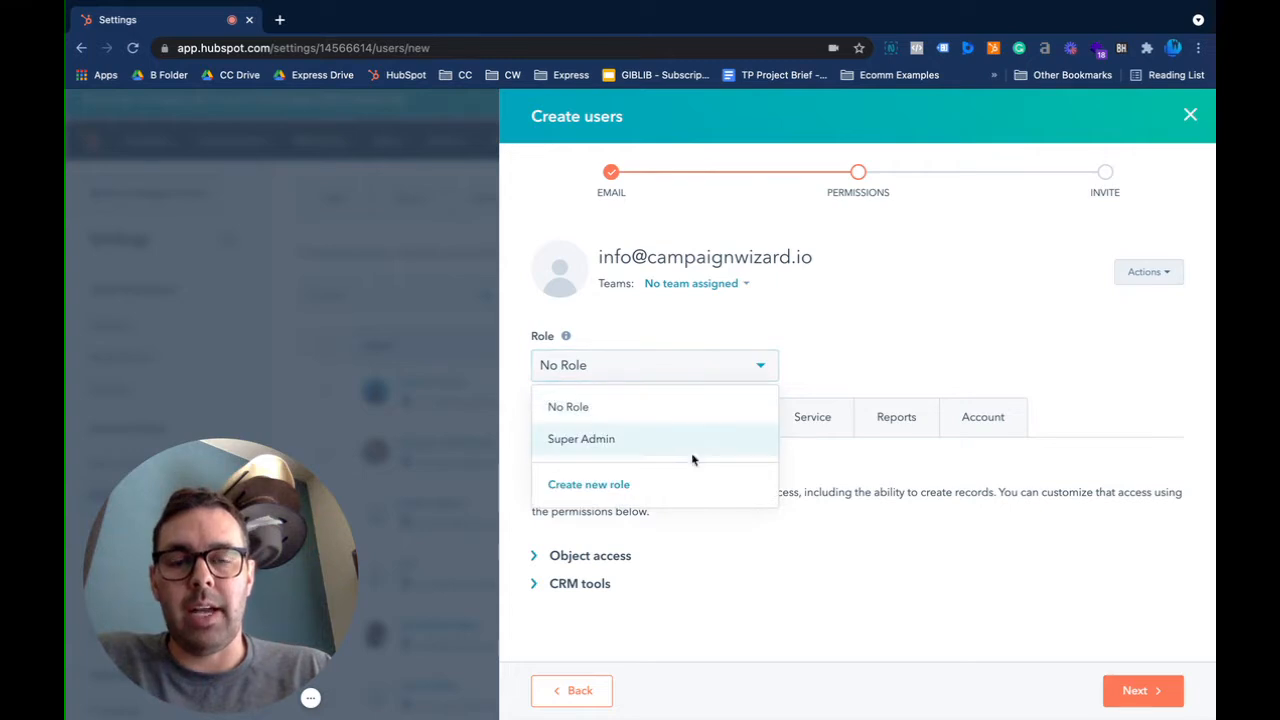
click(850, 338)
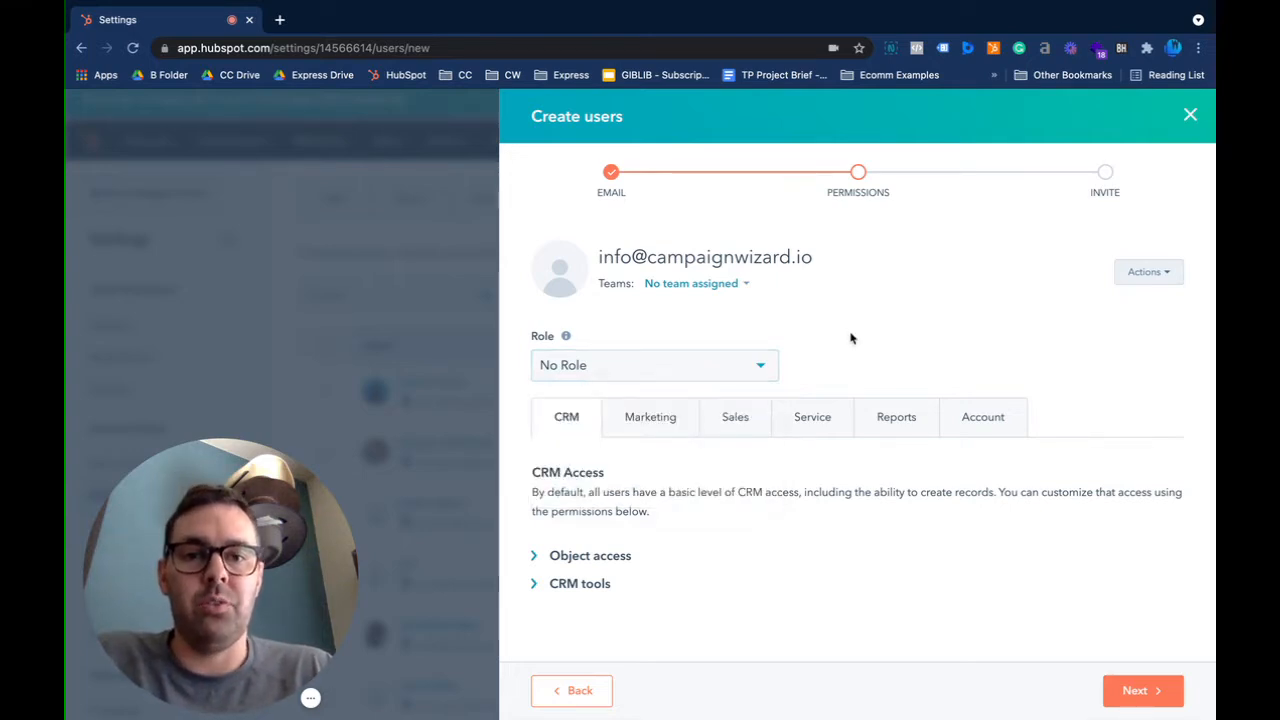
click(660, 371)
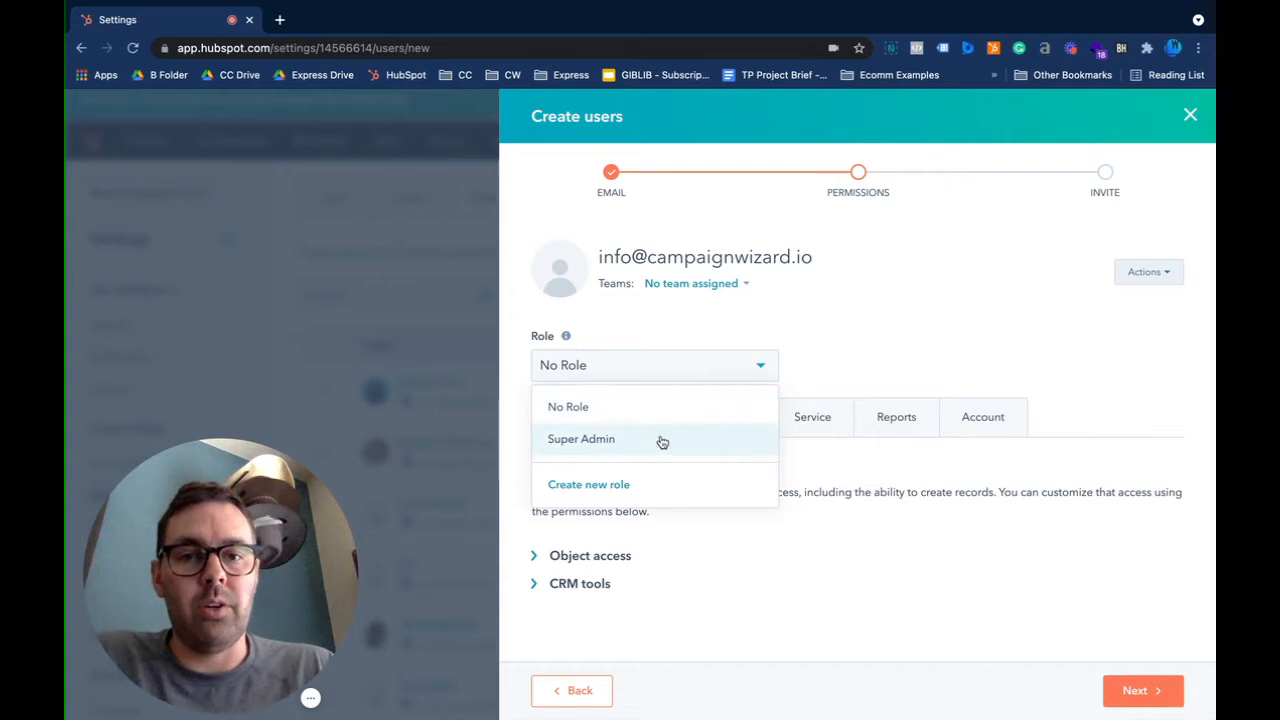
click(818, 360)
click(700, 365)
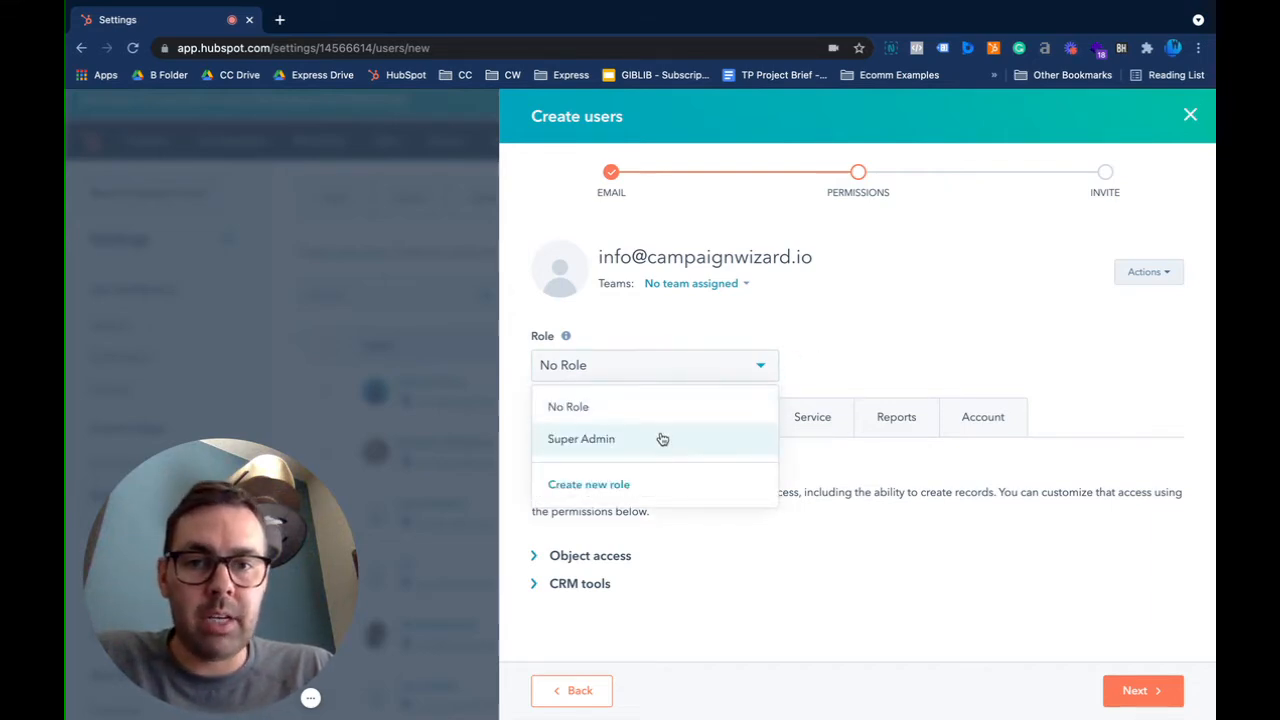
click(883, 323)
Review the Account tab permissions, confirm No Role, then return to the CRM tab
click(965, 420)
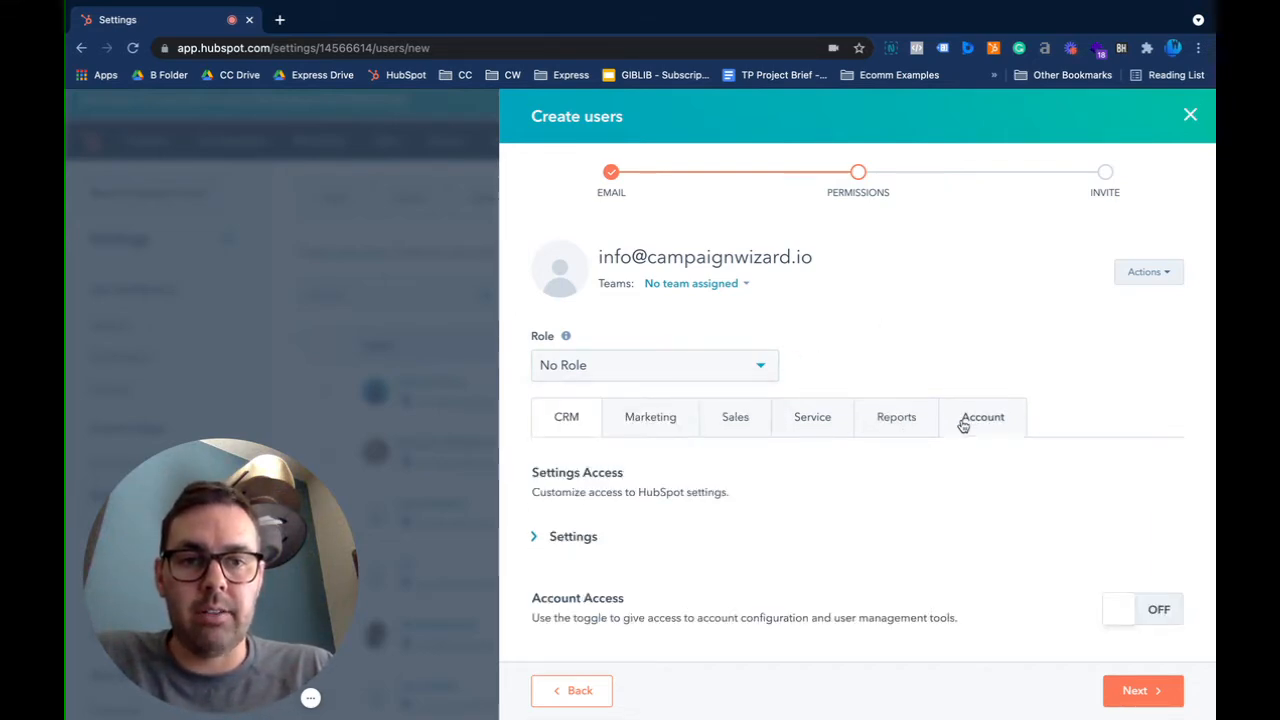
scroll(869, 478, down, 1)
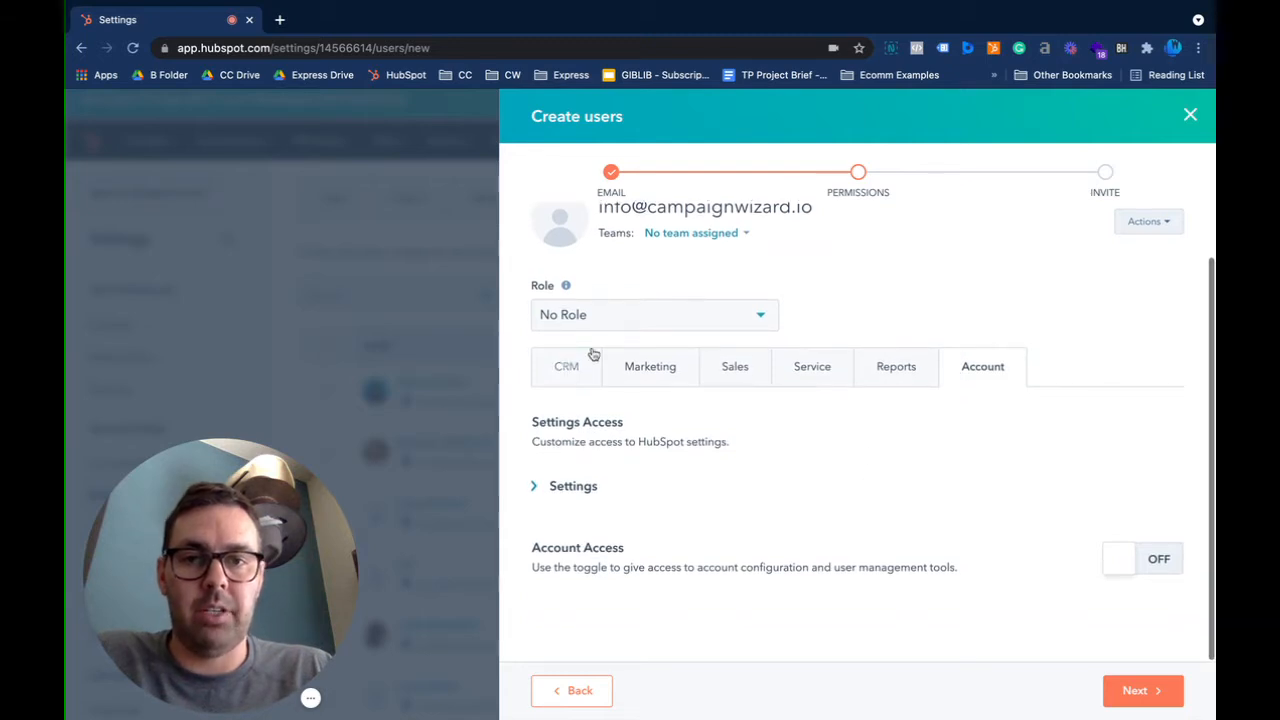
click(608, 313)
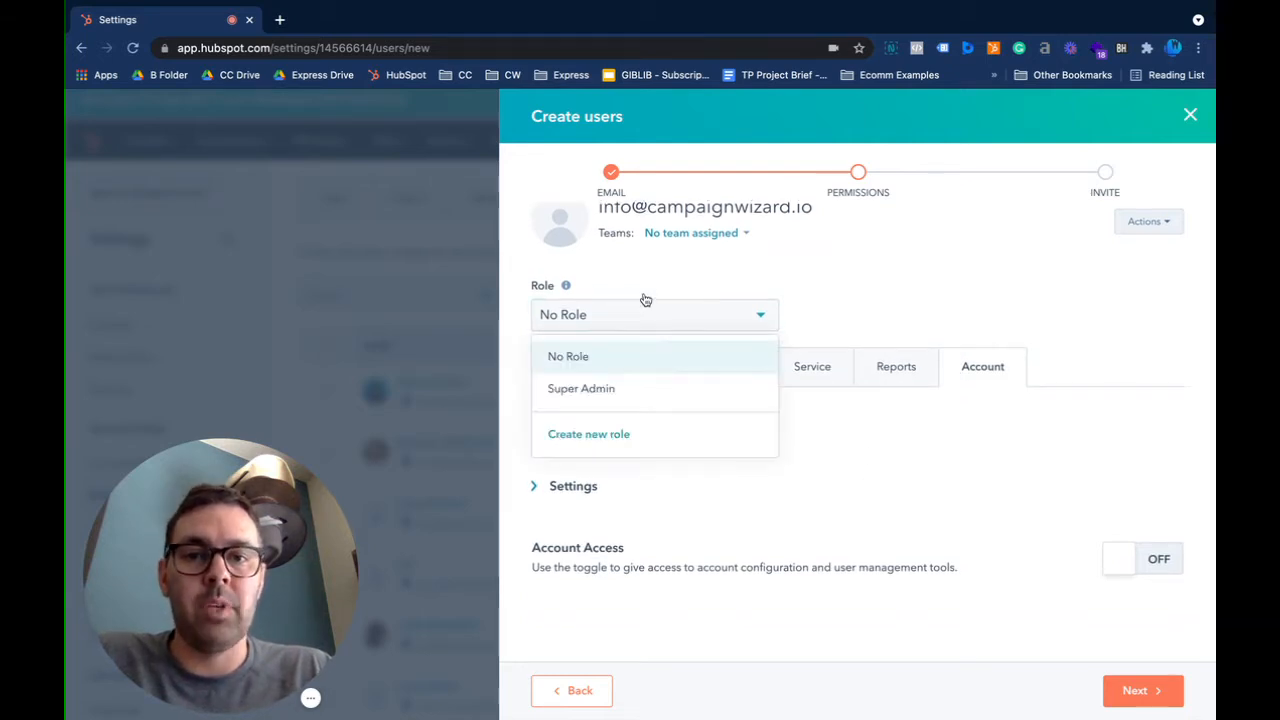
click(735, 323)
click(551, 368)
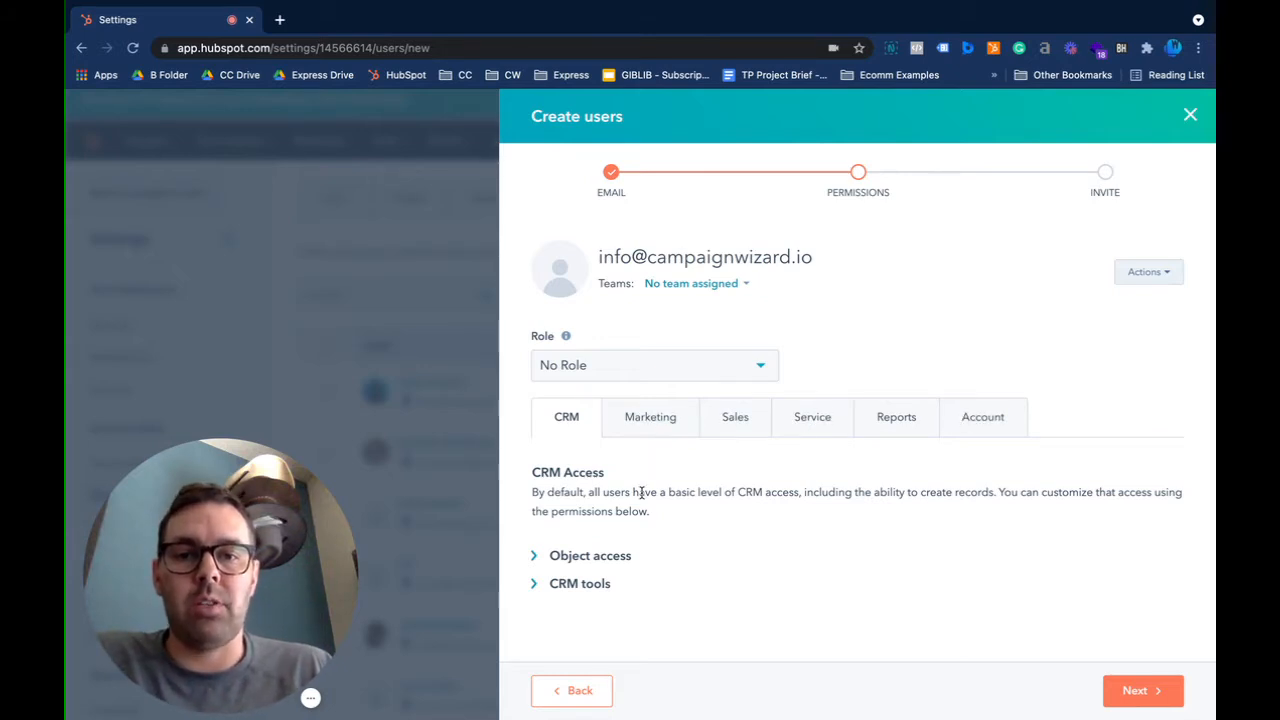
Expand the CRM tools permissions and review them, with only Import enabled
click(606, 583)
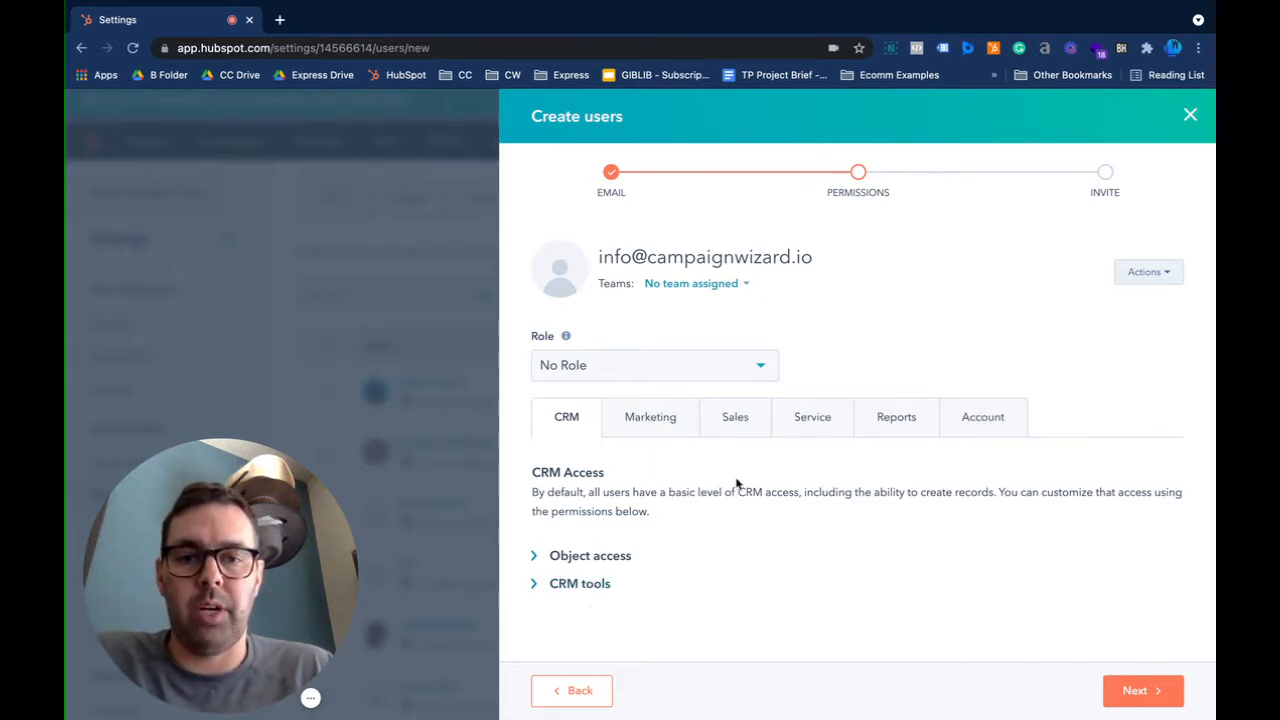
scroll(738, 482, down, 2)
scroll(762, 474, down, 1)
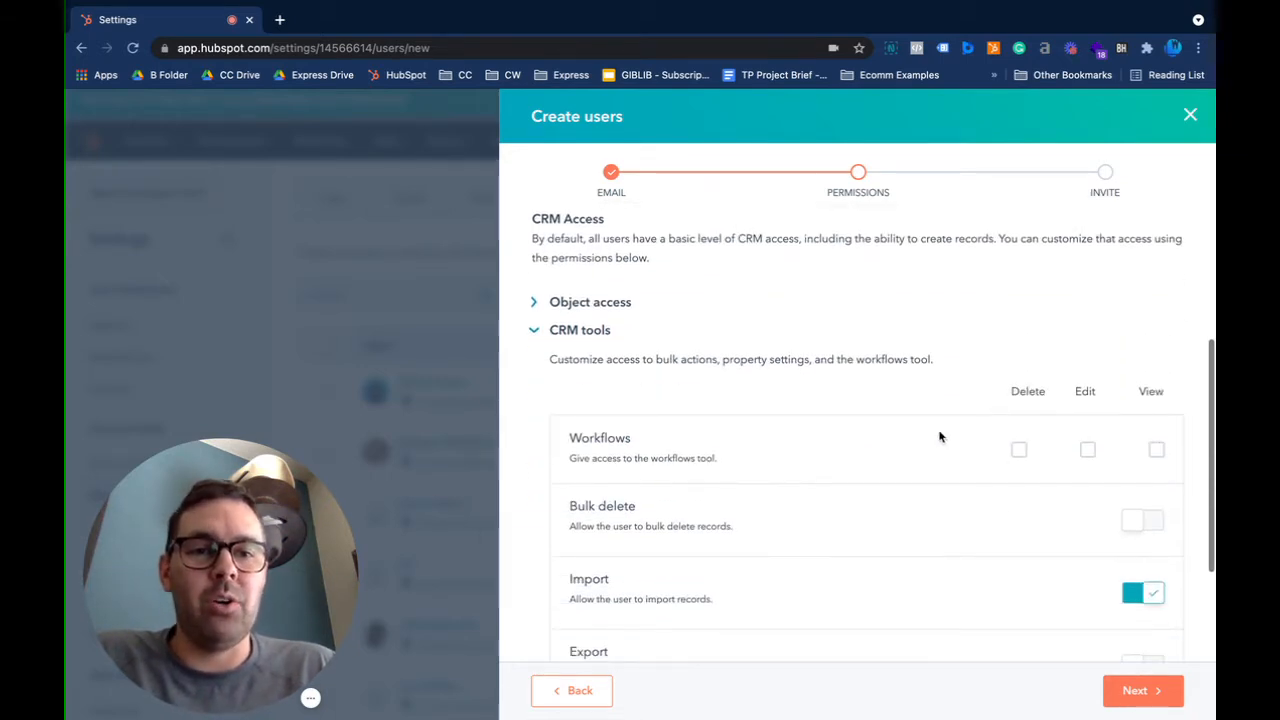
double_click(622, 440)
click(675, 447)
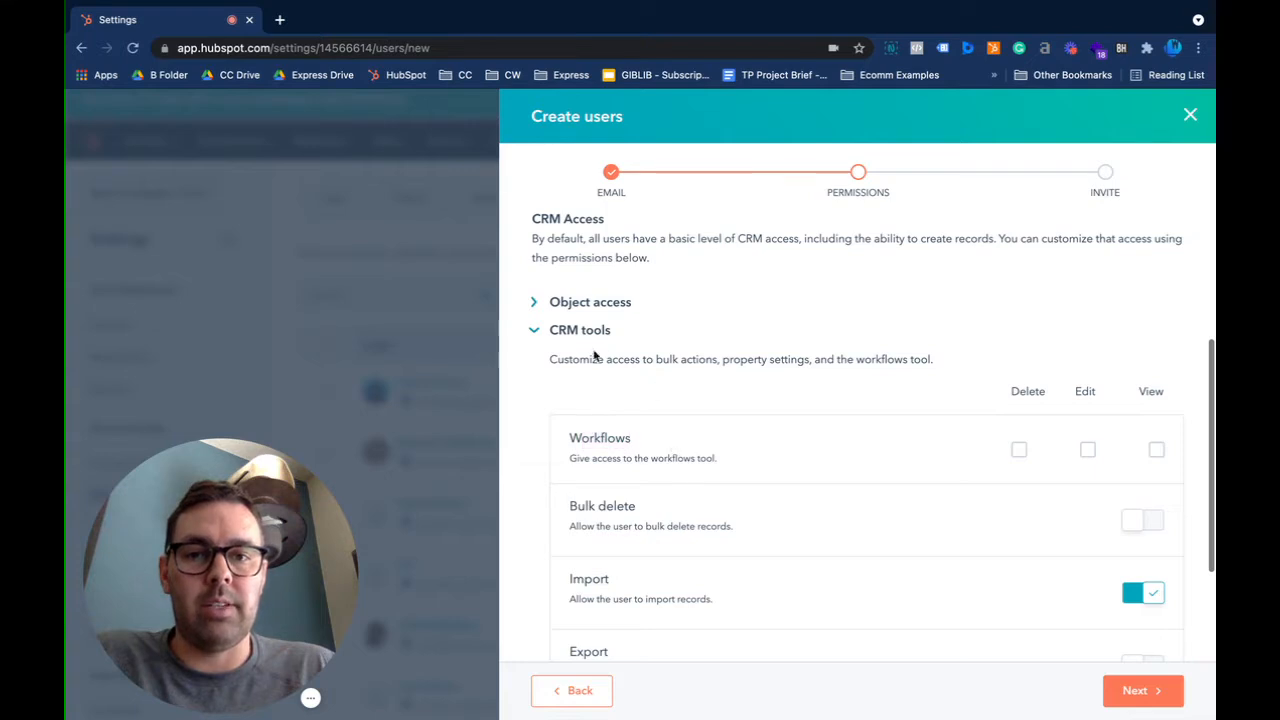
scroll(594, 380, up, 1)
scroll(651, 286, up, 1)
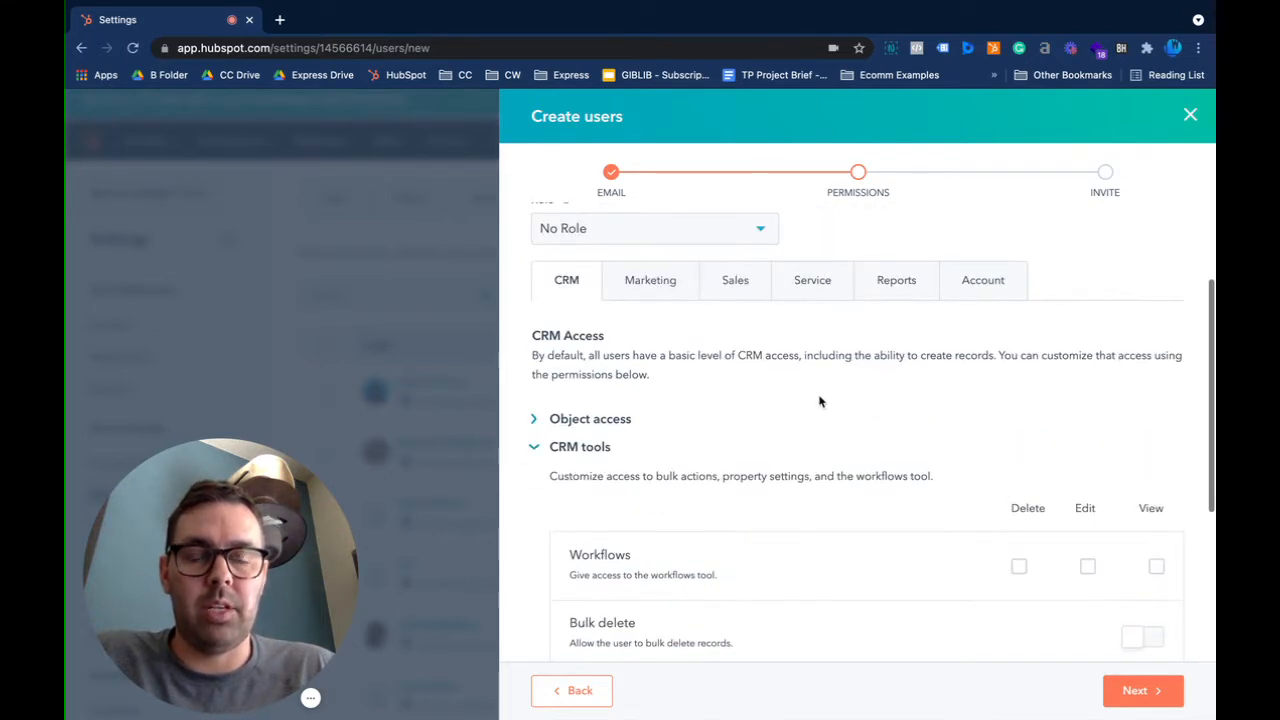
scroll(823, 400, down, 2)
scroll(1062, 472, up, 4)
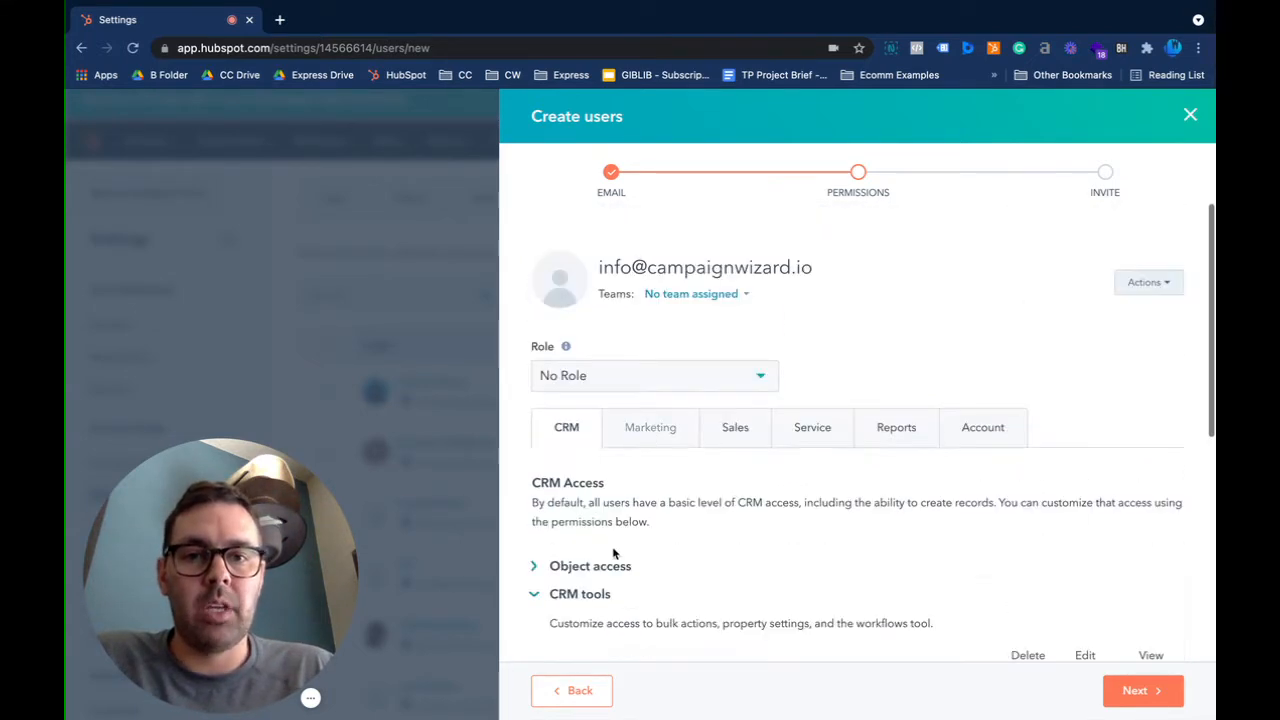
scroll(914, 484, down, 4)
Expand object access and keep Contacts & Companies delete access at Everything
click(908, 474)
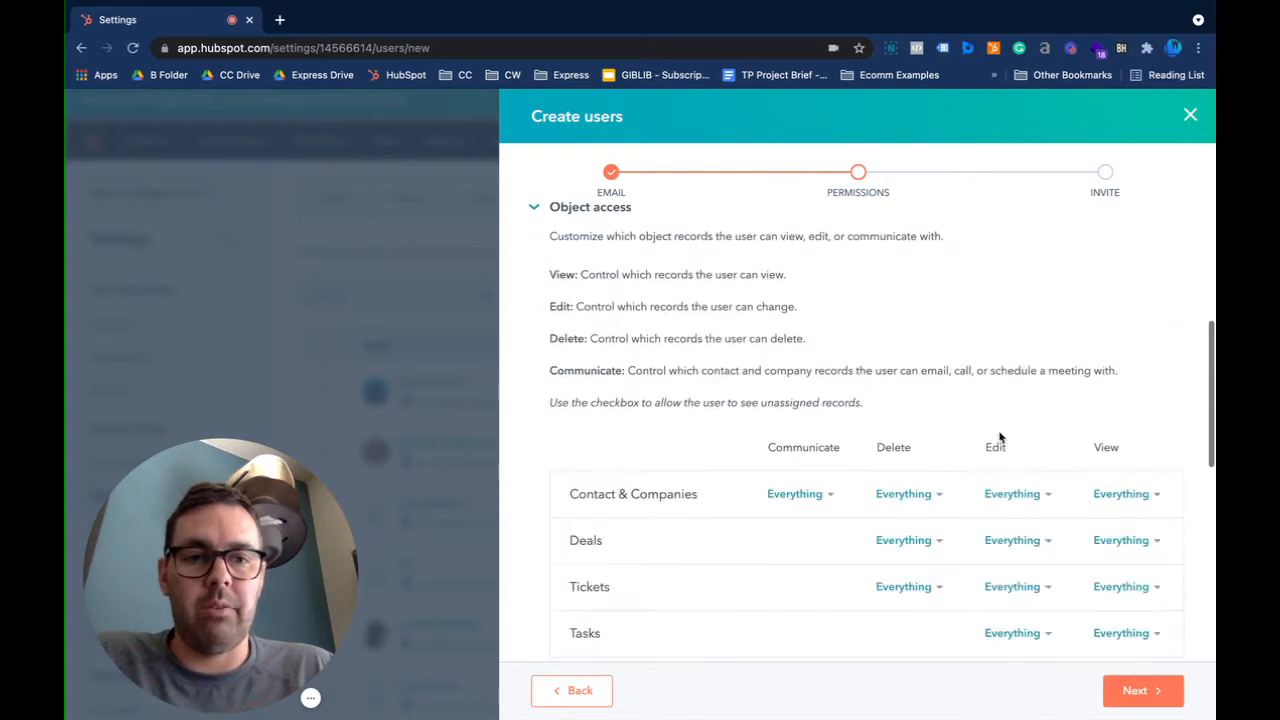
scroll(961, 444, down, 1)
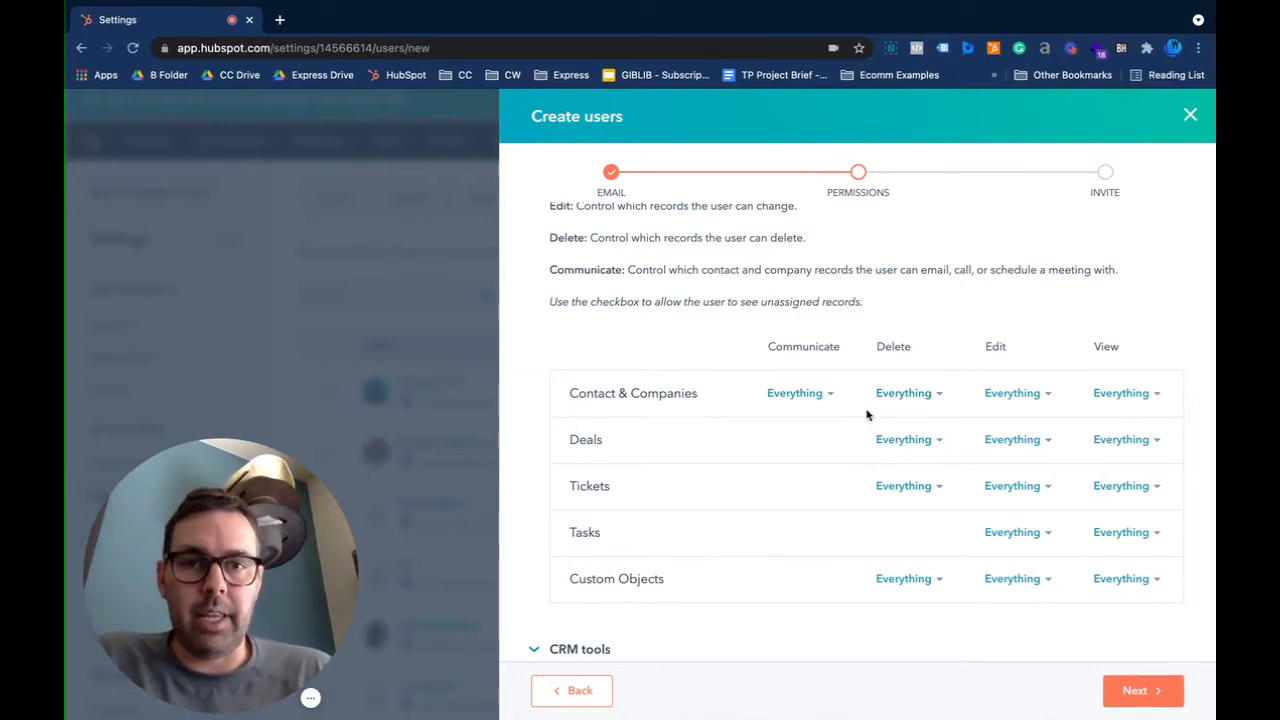
scroll(866, 415, up, 2)
scroll(866, 415, up, 3)
scroll(756, 373, down, 5)
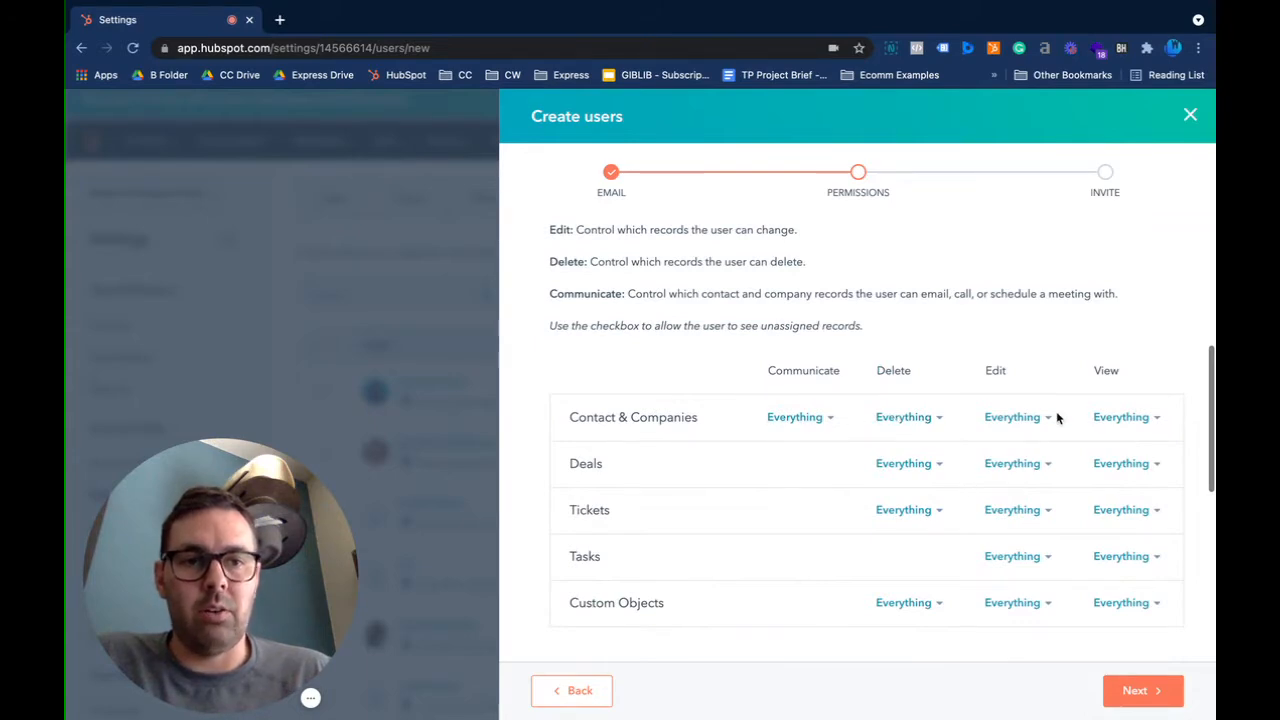
click(908, 419)
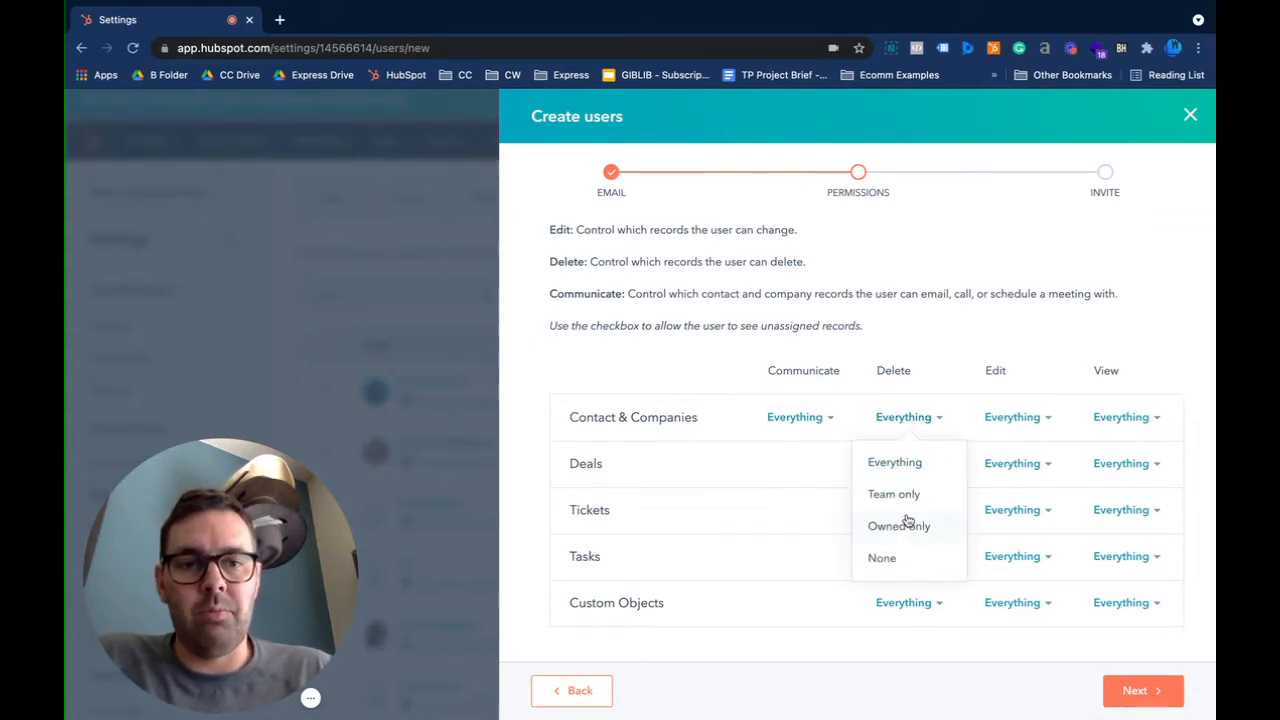
click(919, 434)
Confirm the Role stays at No Role and review the CRM tab
scroll(919, 434, up, 3)
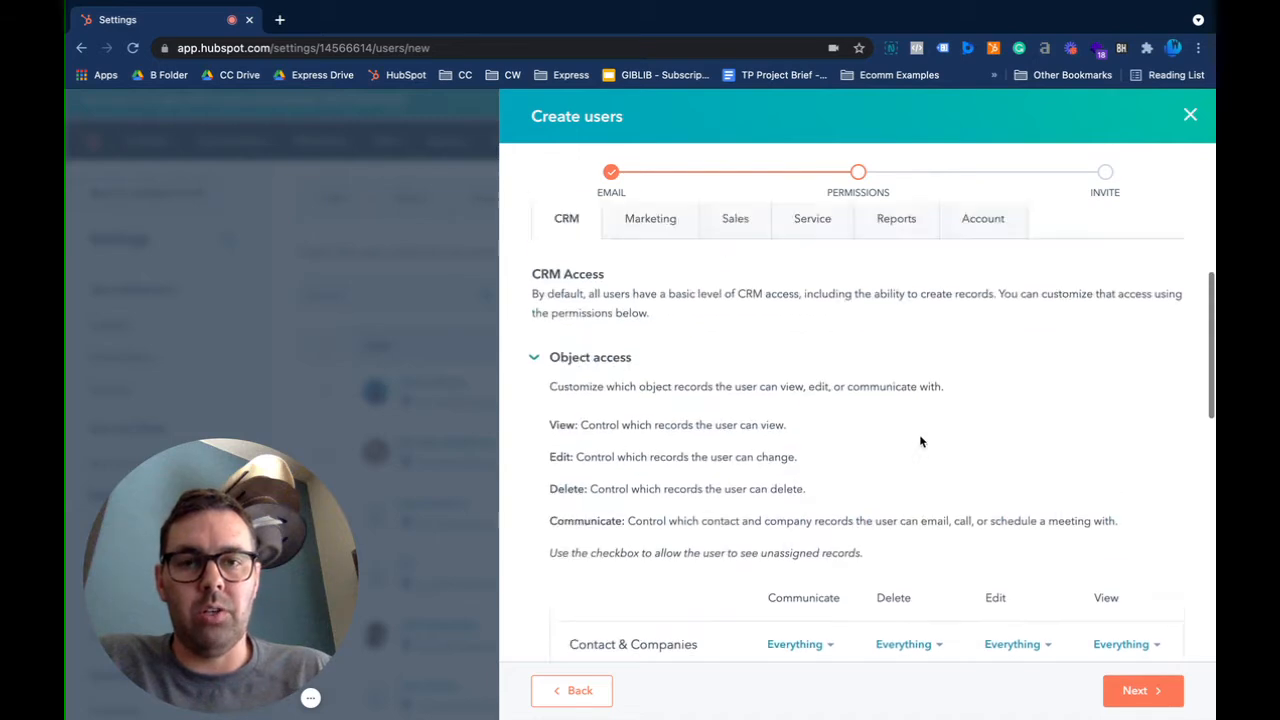
scroll(645, 345, up, 3)
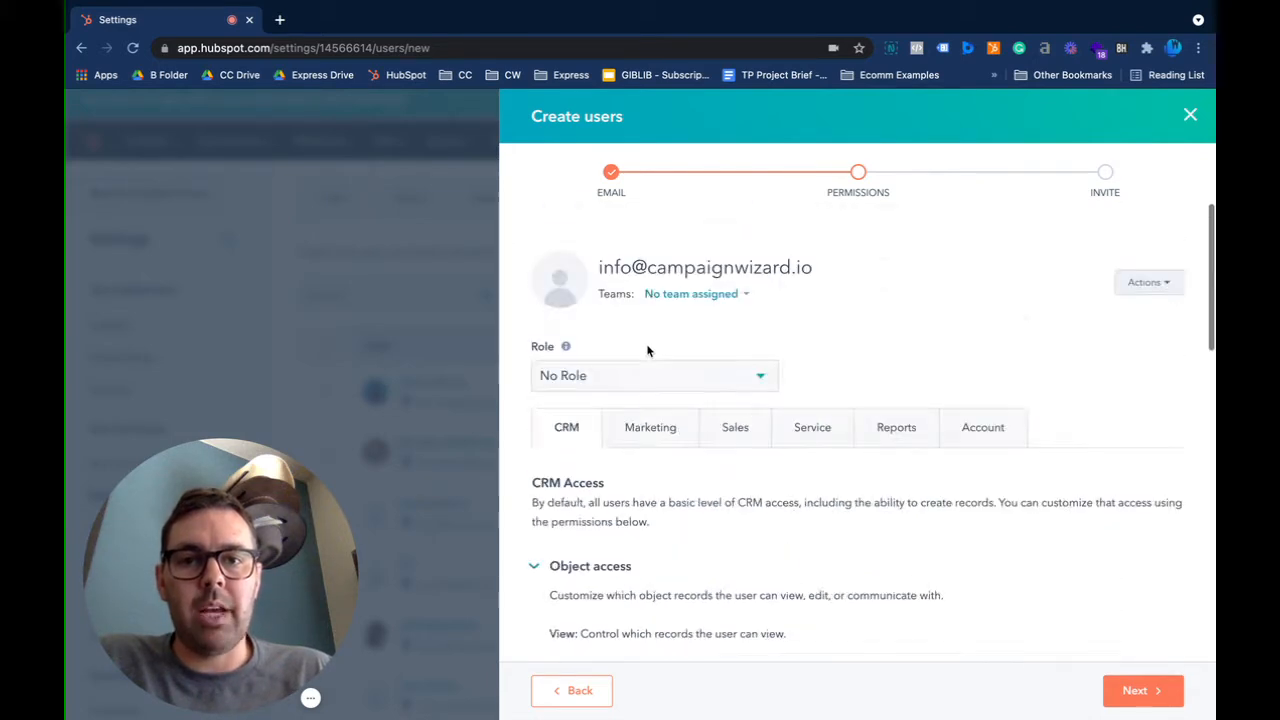
click(593, 386)
click(891, 323)
scroll(805, 423, down, 1)
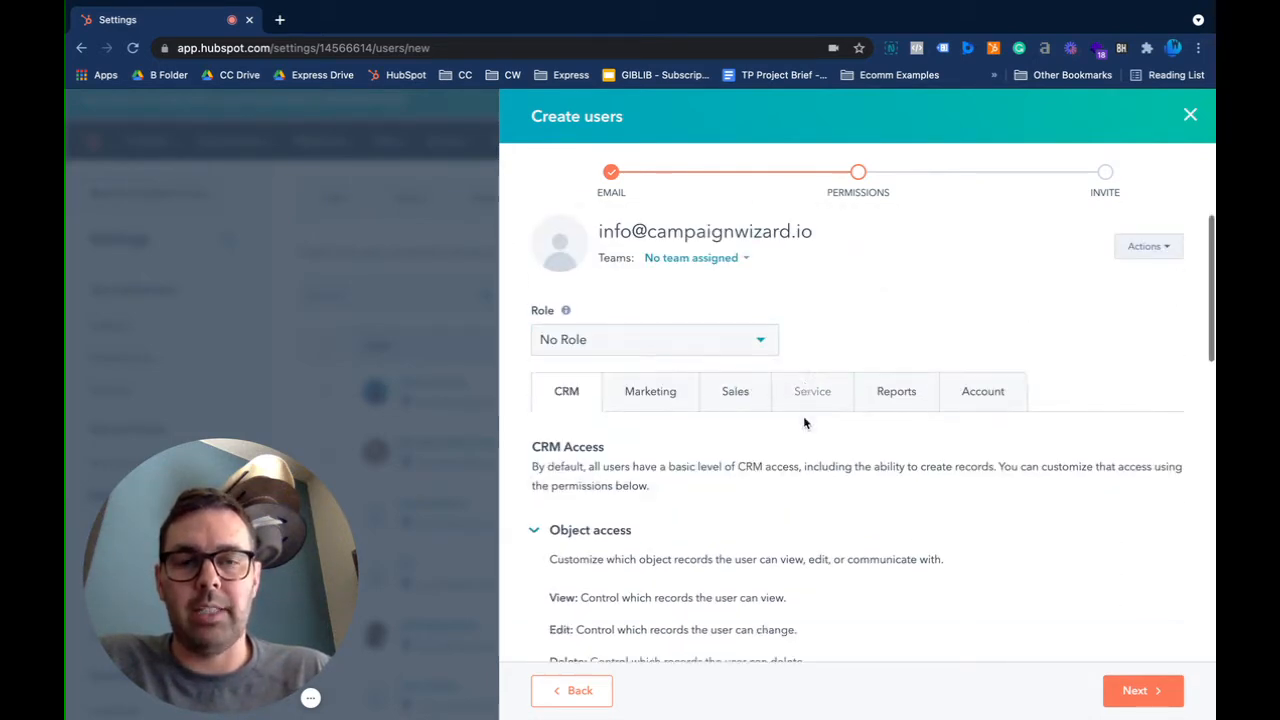
scroll(805, 423, down, 15)
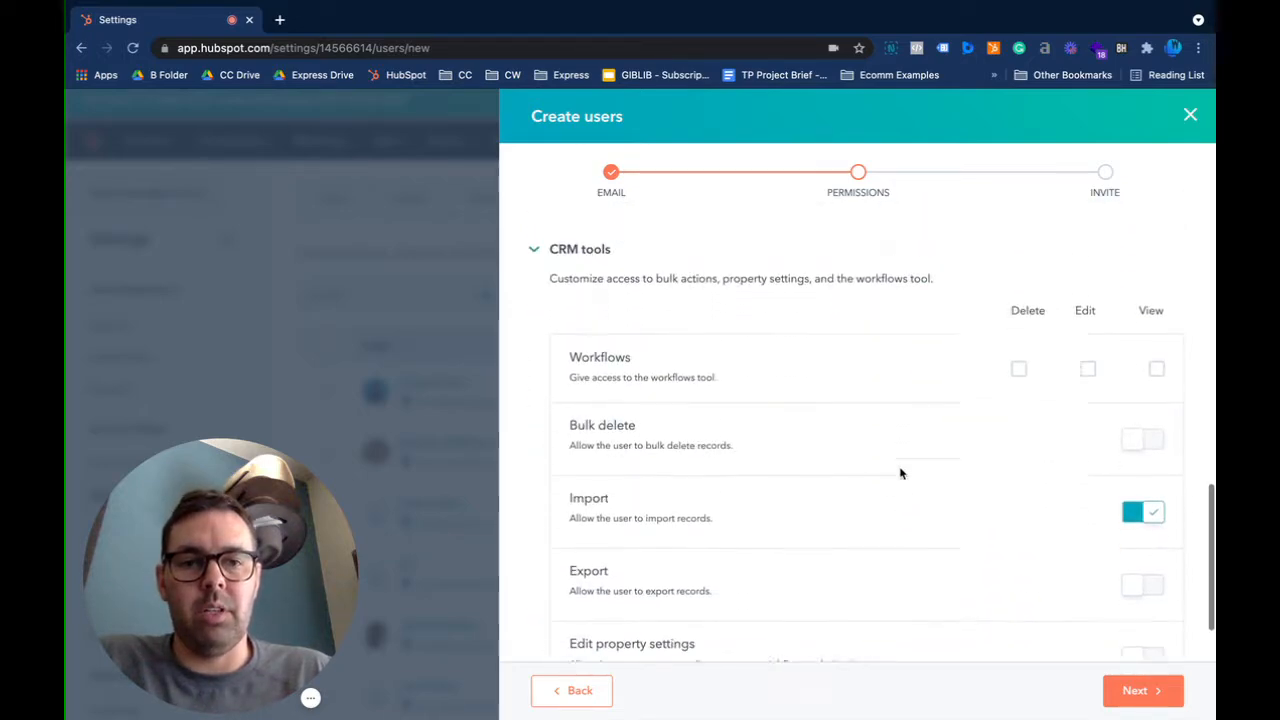
scroll(900, 473, up, 15)
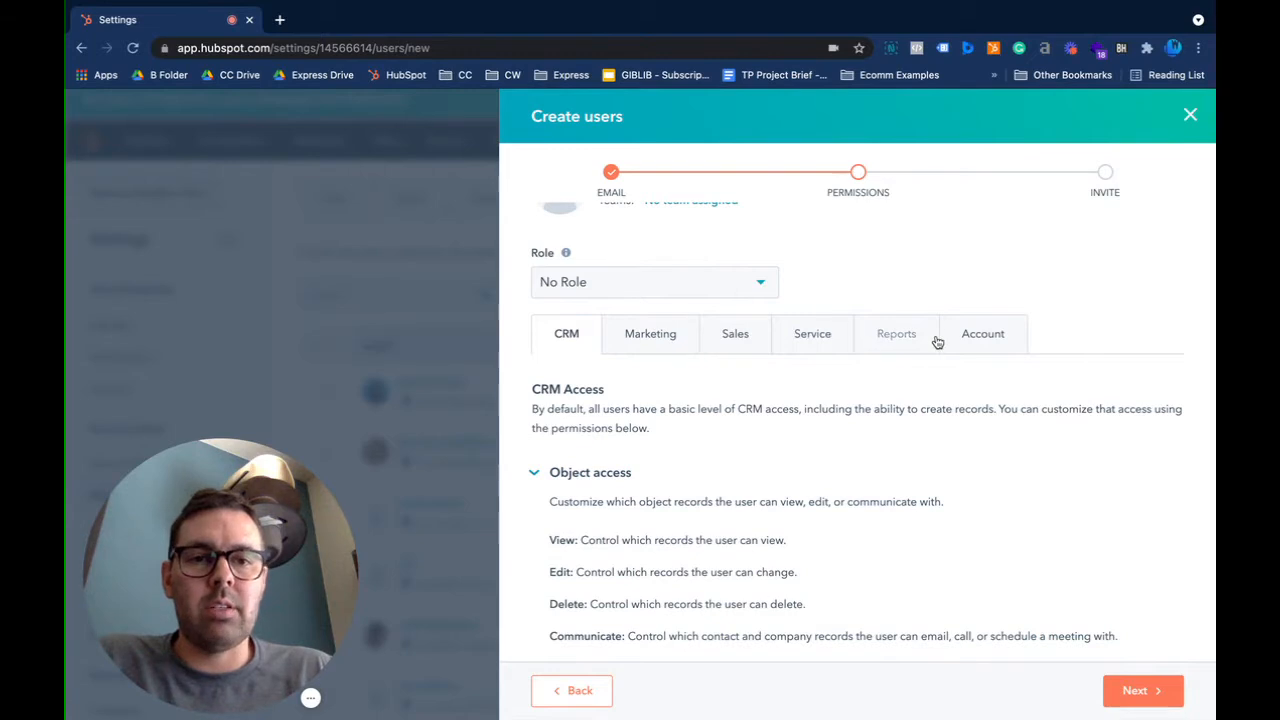
Expand the Account tab's Settings permissions, with only Marketing contacts and Asset Marketplace enabled
click(990, 336)
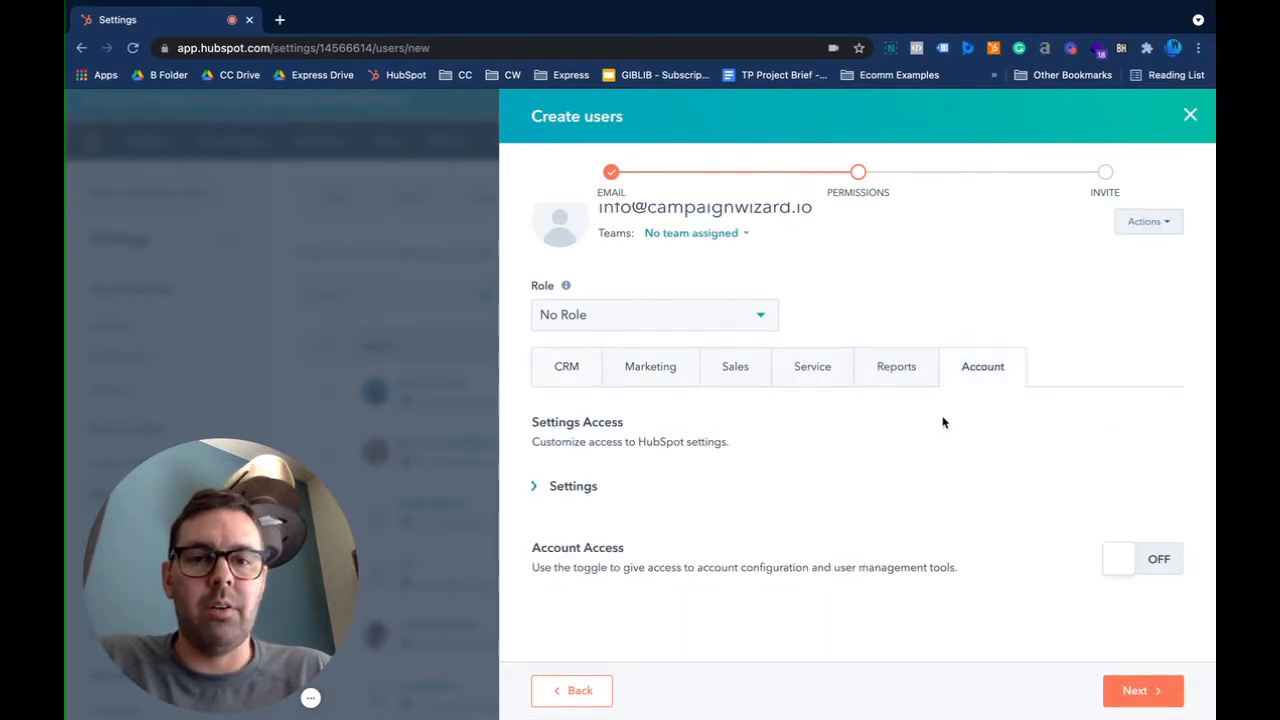
click(573, 486)
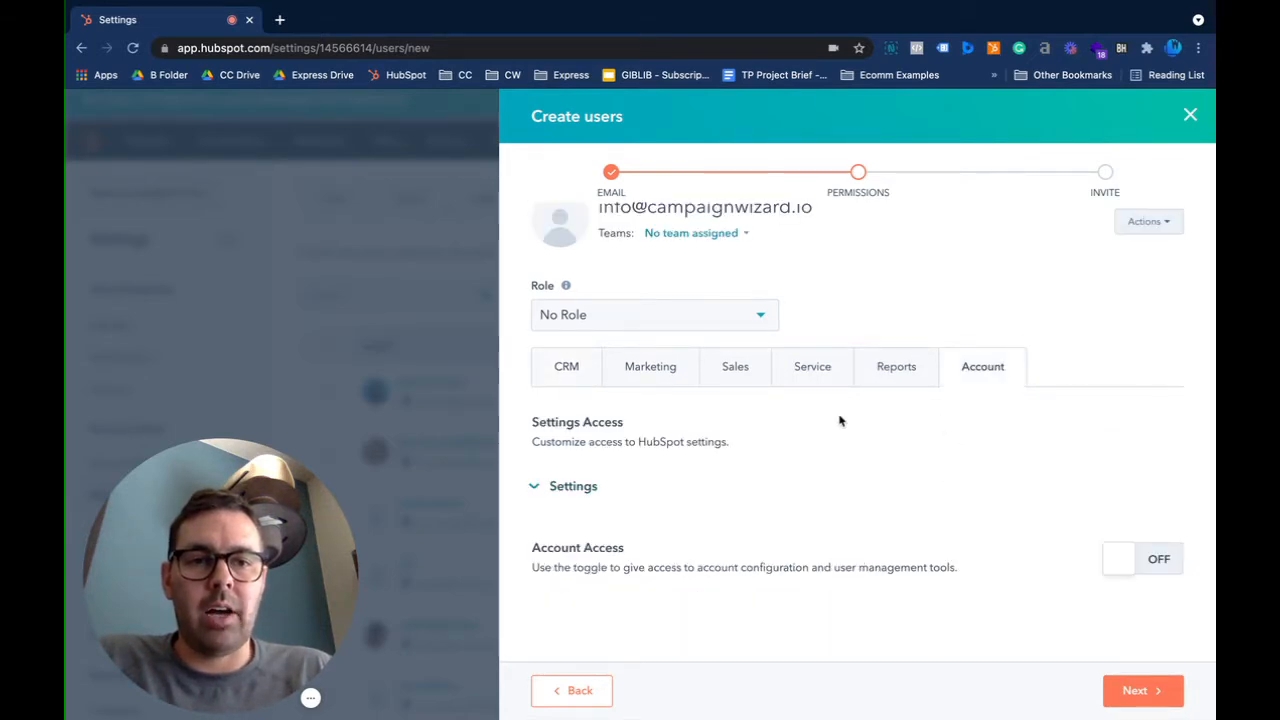
scroll(842, 421, down, 2)
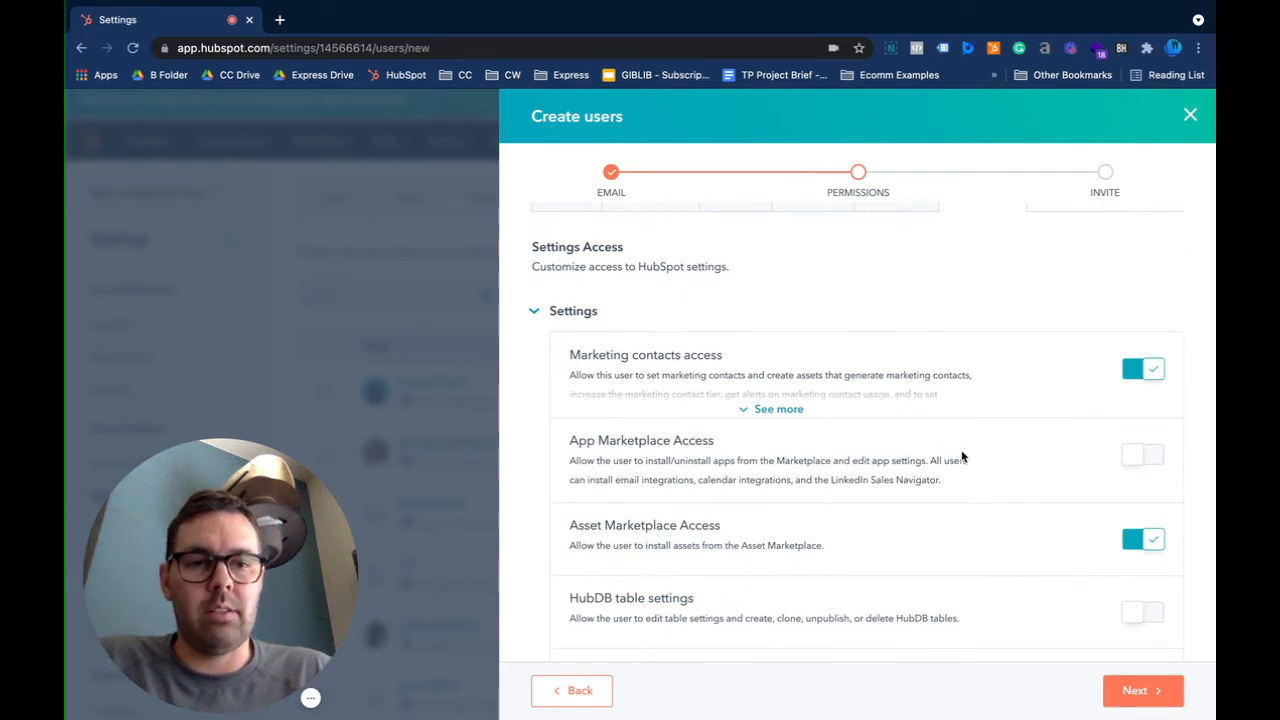
scroll(960, 455, down, 1)
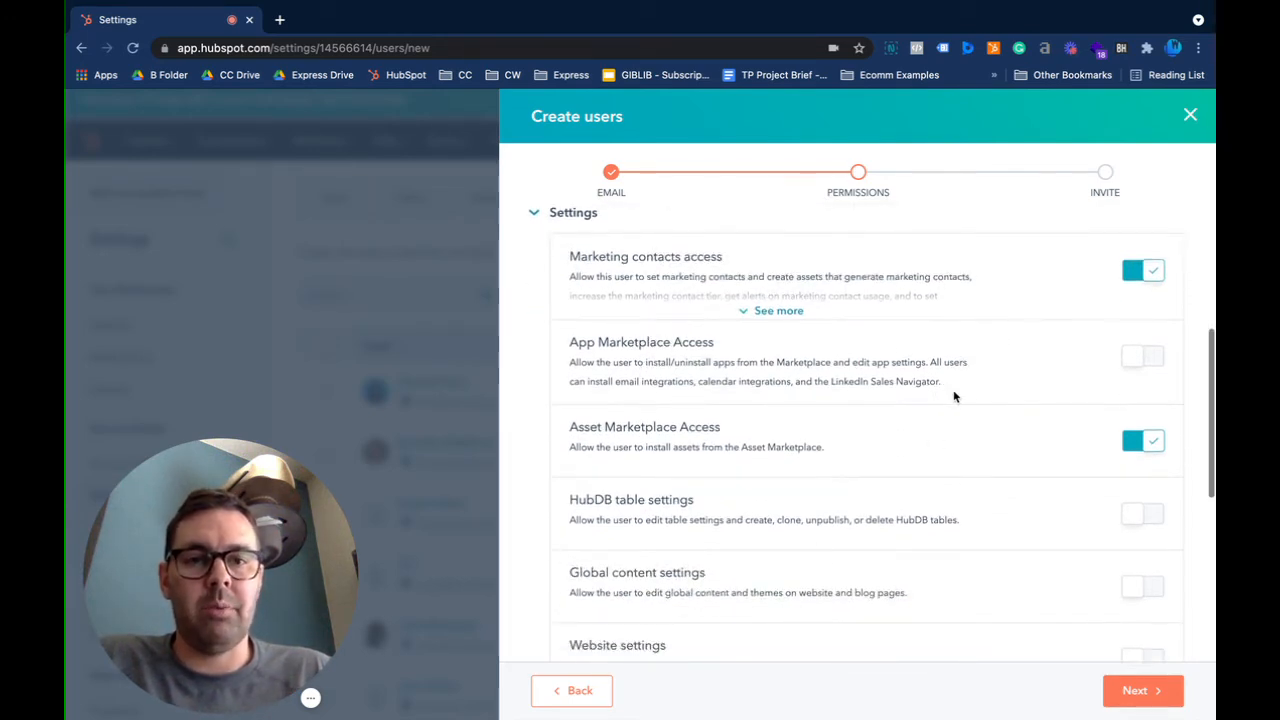
scroll(875, 381, up, 1)
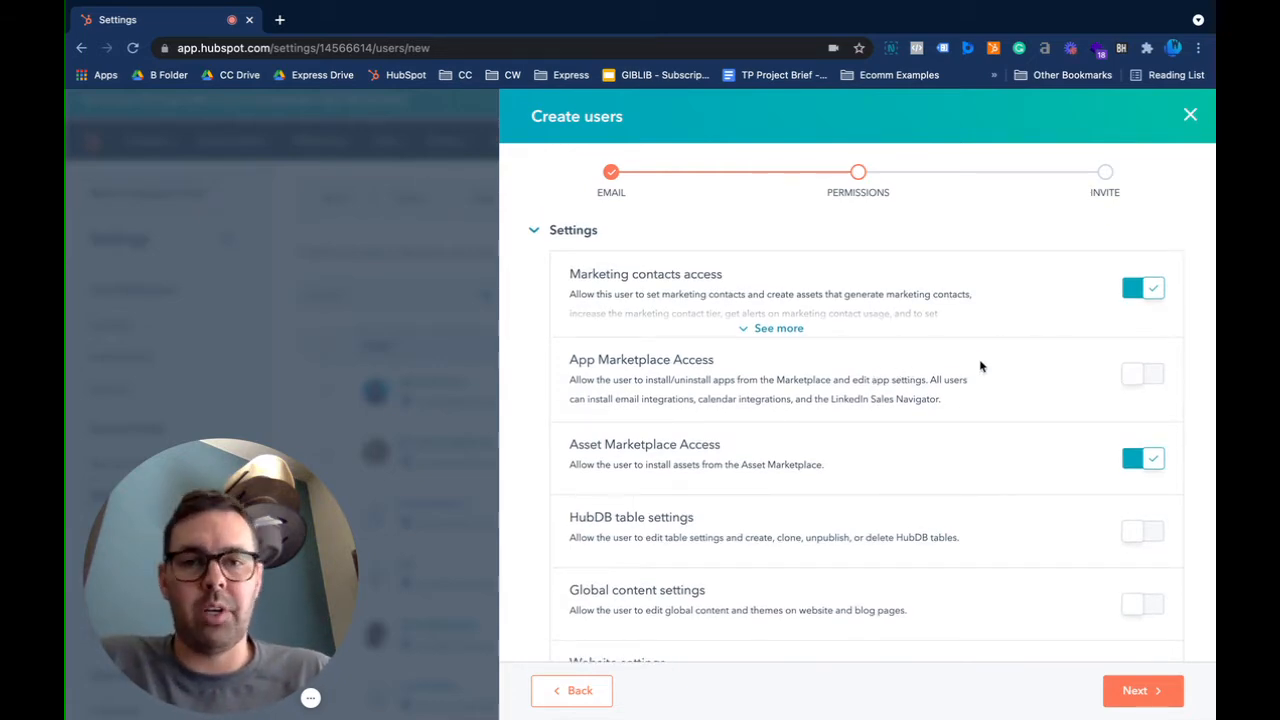
scroll(958, 397, down, 1)
scroll(957, 395, down, 3)
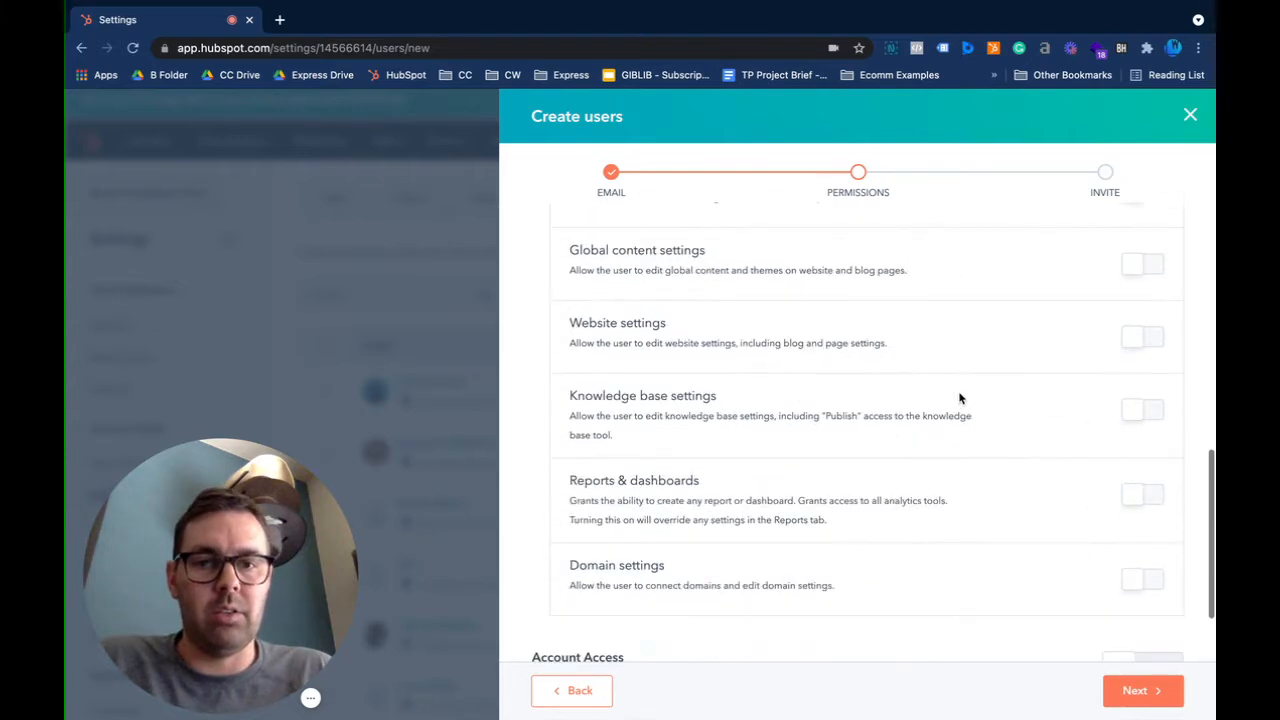
scroll(964, 410, up, 10)
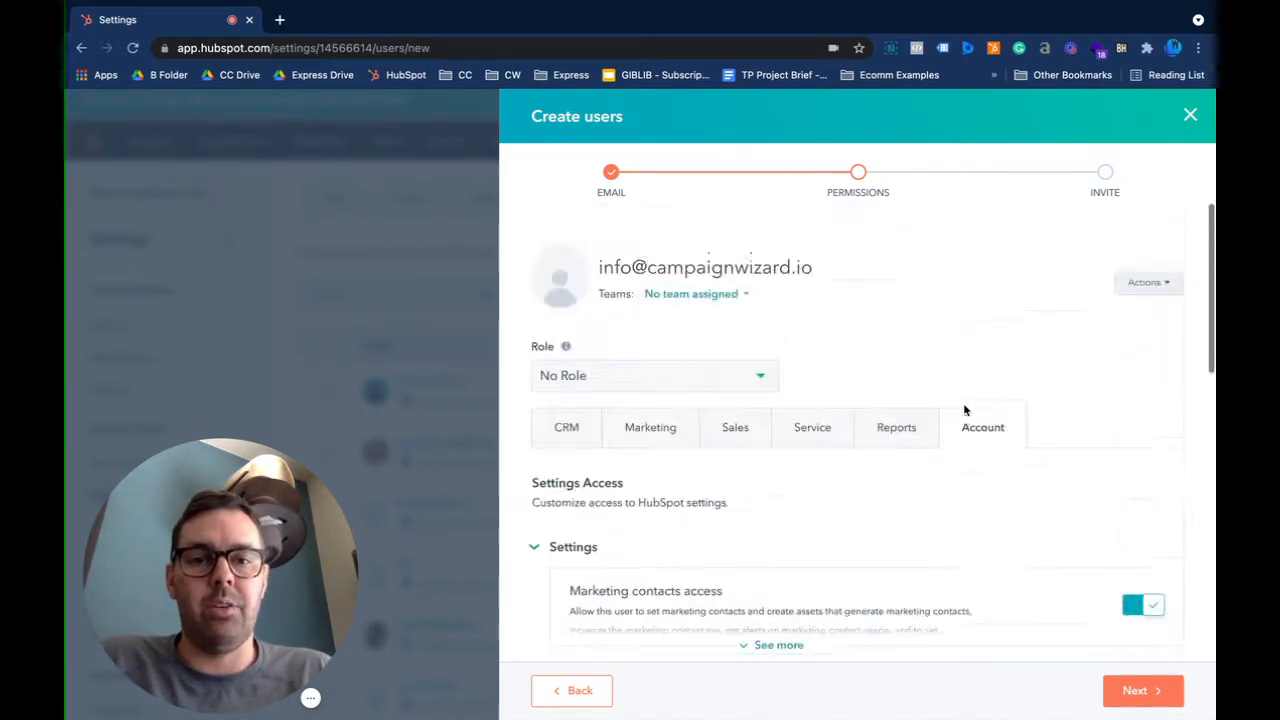
Review Marketing permissions: Forms, Lists and Files on, Website tools expanded with read-only access
click(651, 429)
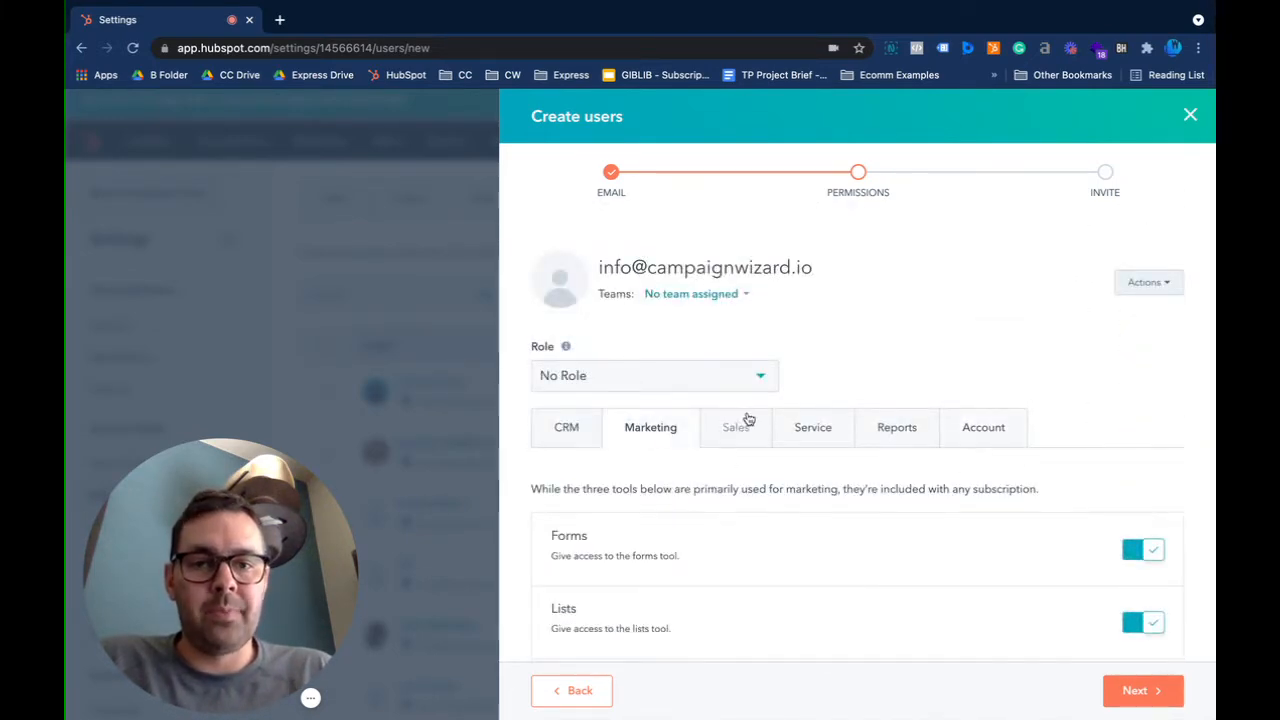
scroll(745, 420, down, 4)
scroll(751, 425, up, 4)
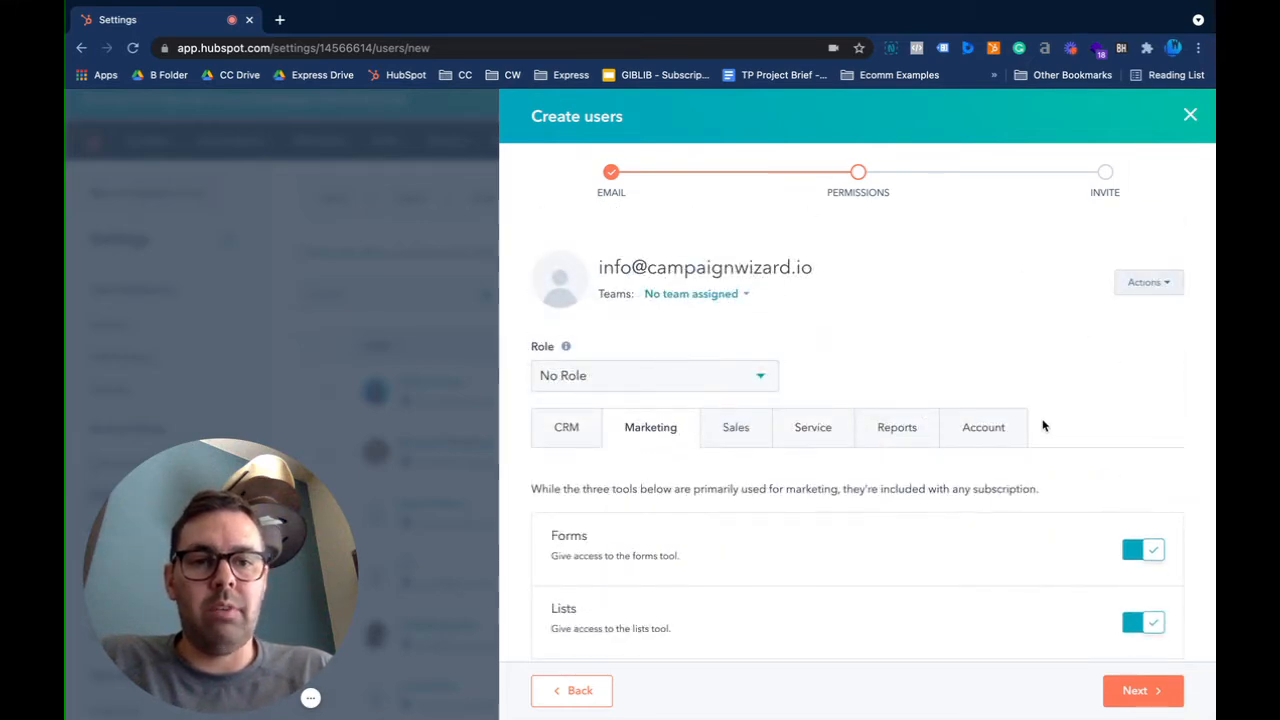
scroll(1038, 432, down, 4)
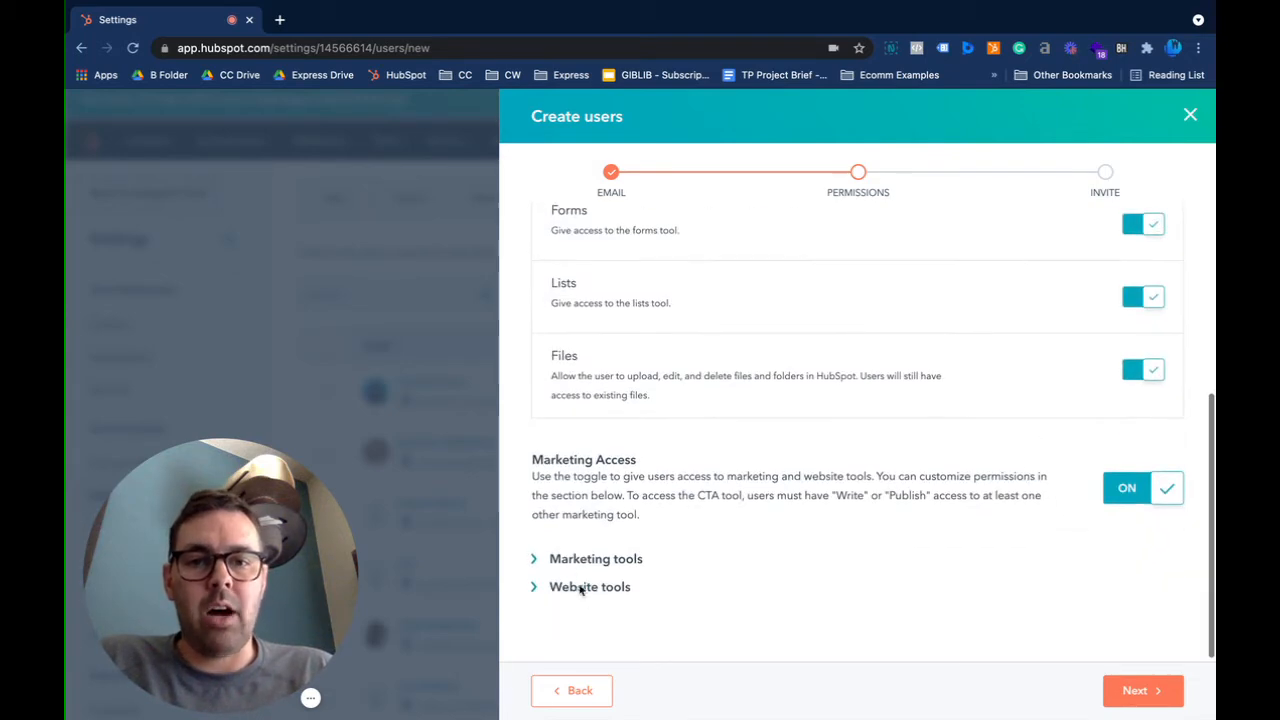
click(585, 588)
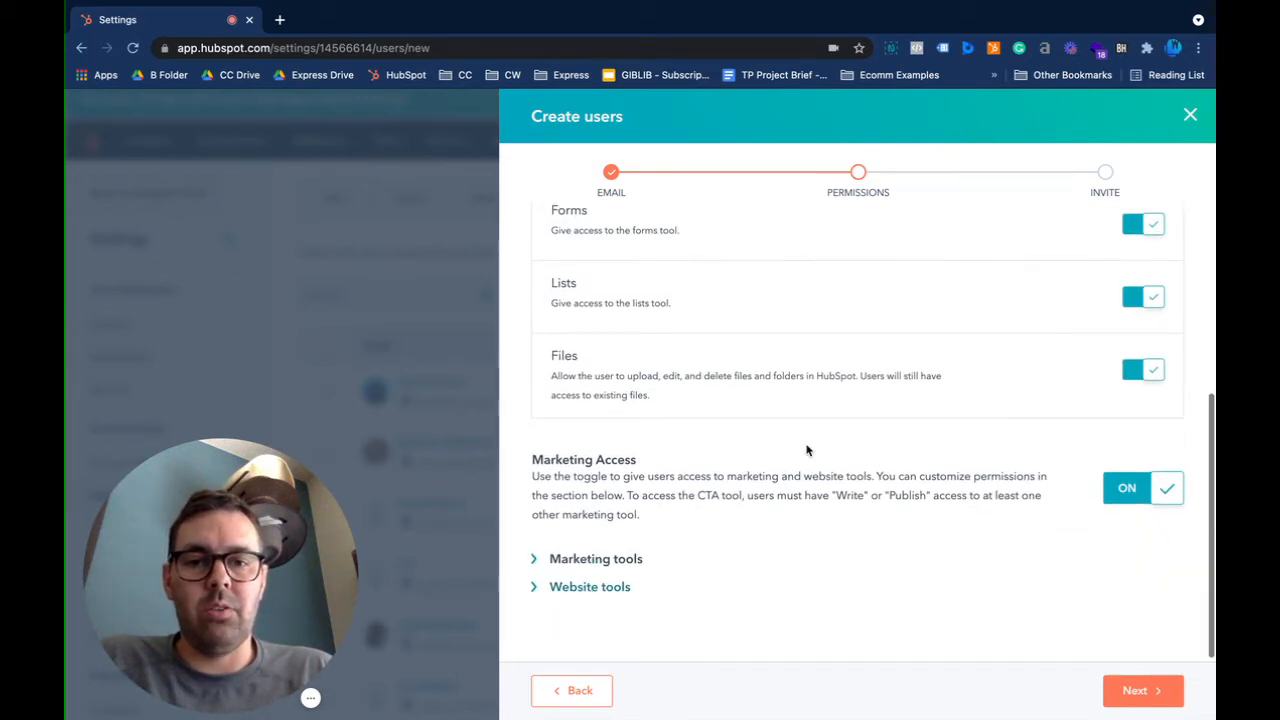
scroll(810, 463, up, 4)
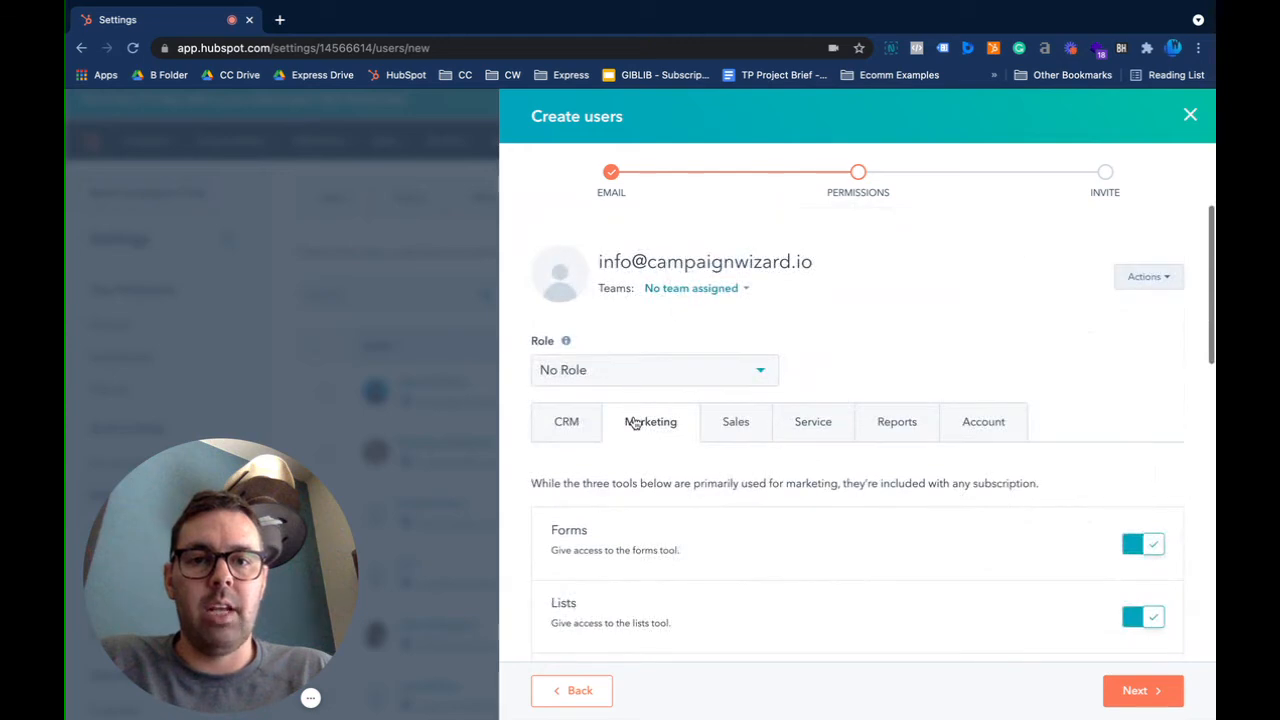
scroll(651, 408, down, 10)
scroll(823, 330, up, 1)
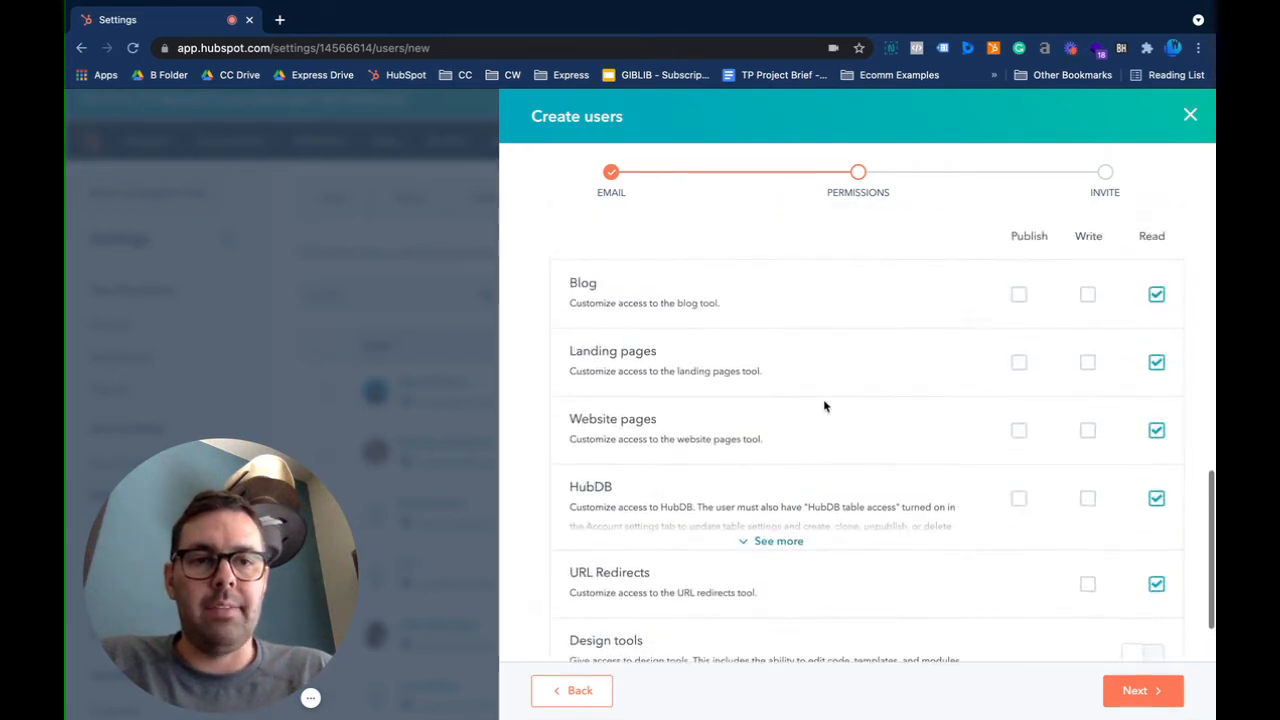
scroll(684, 338, up, 1)
scroll(716, 443, down, 2)
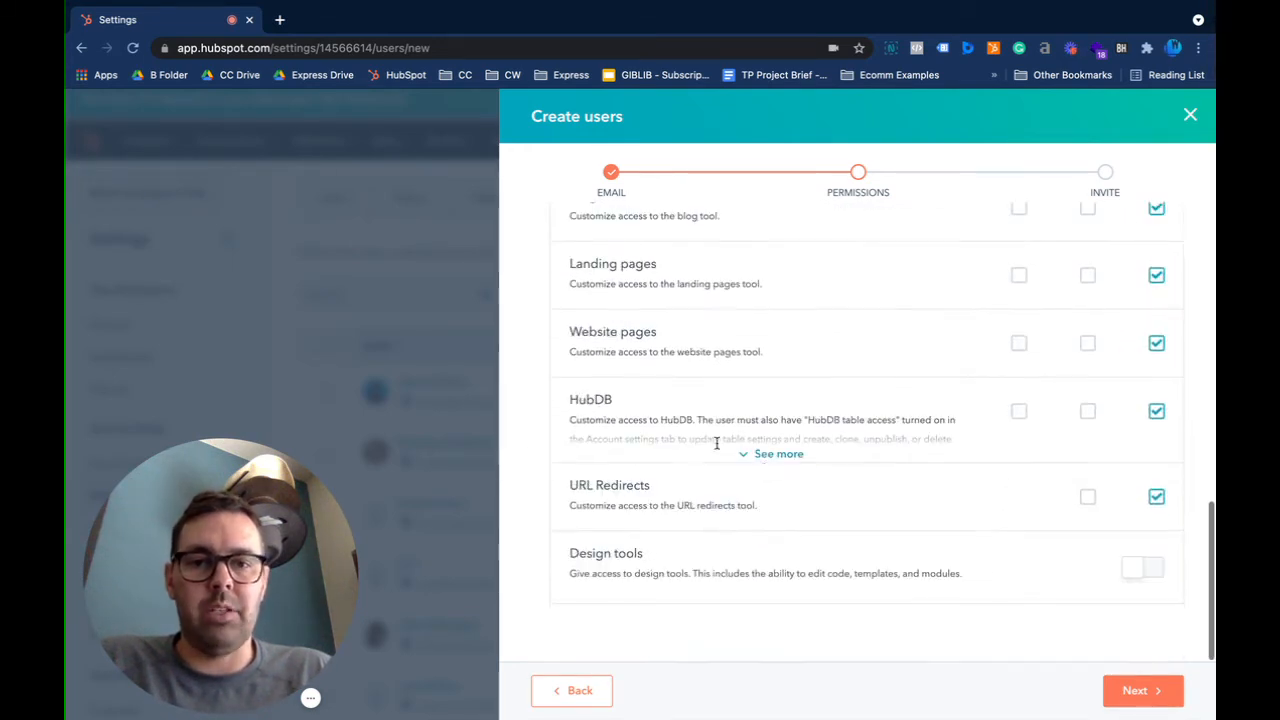
scroll(901, 395, up, 2)
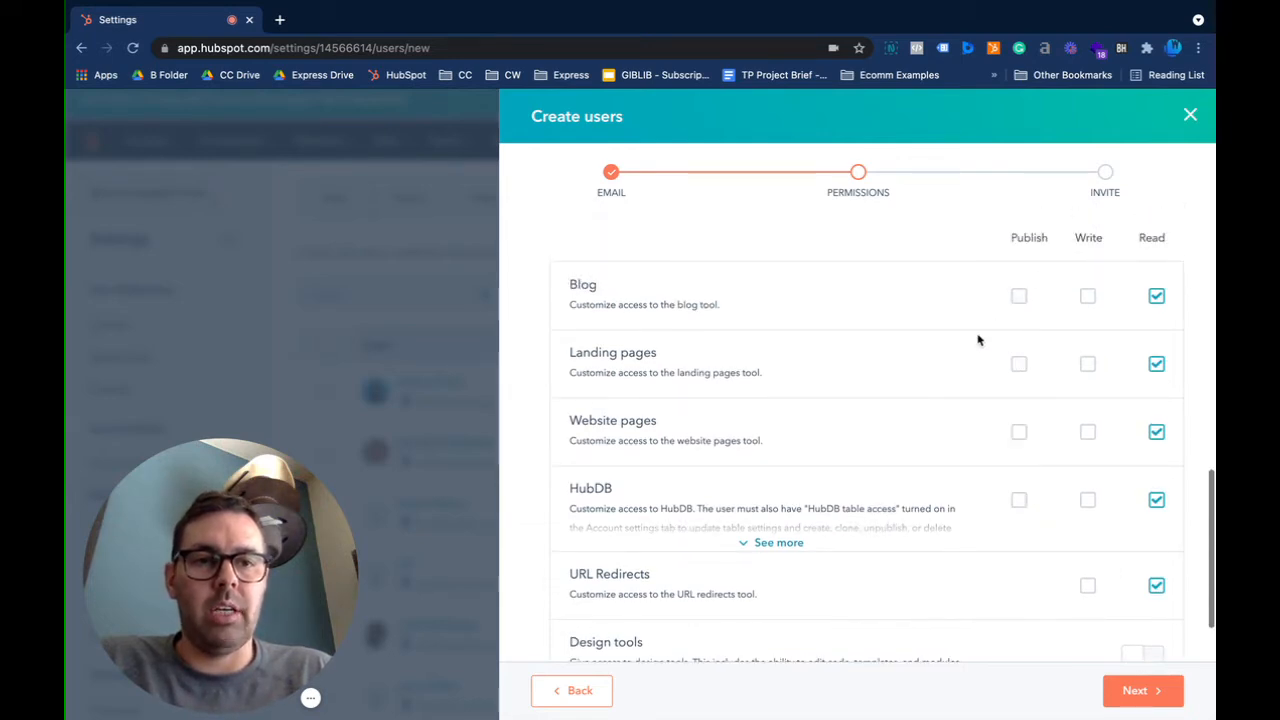
scroll(1033, 459, up, 10)
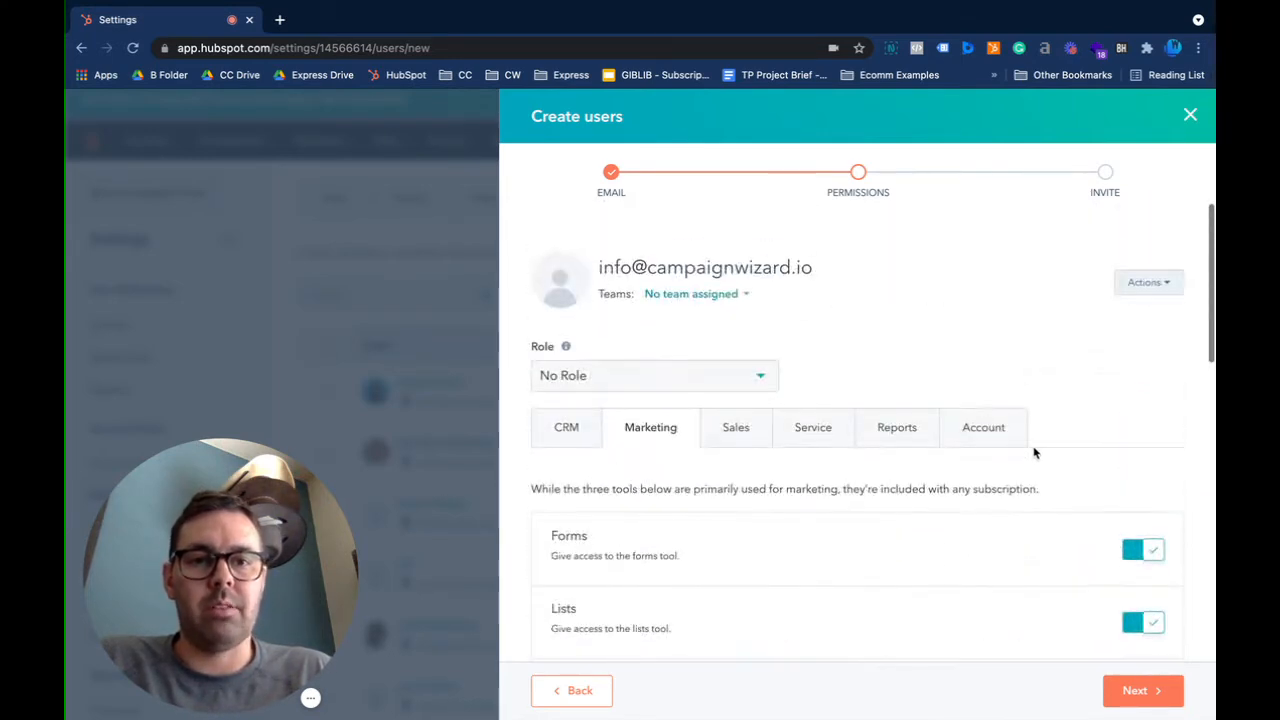
click(704, 294)
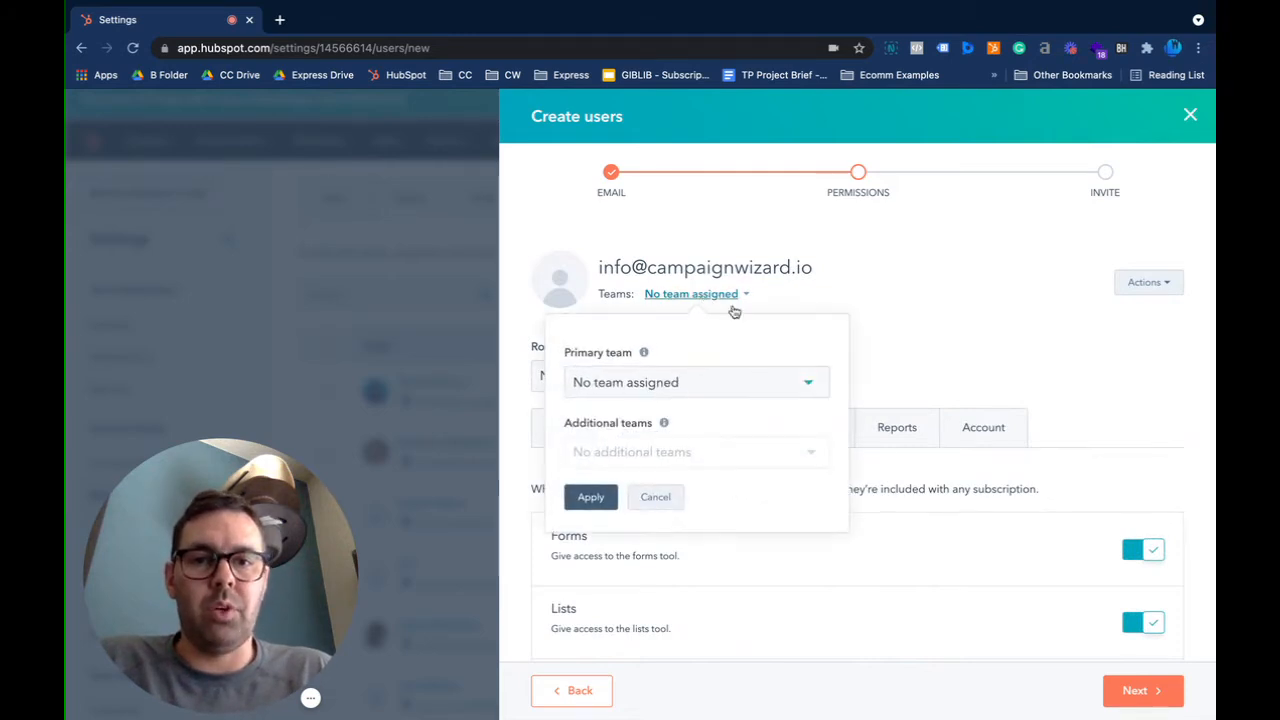
click(675, 380)
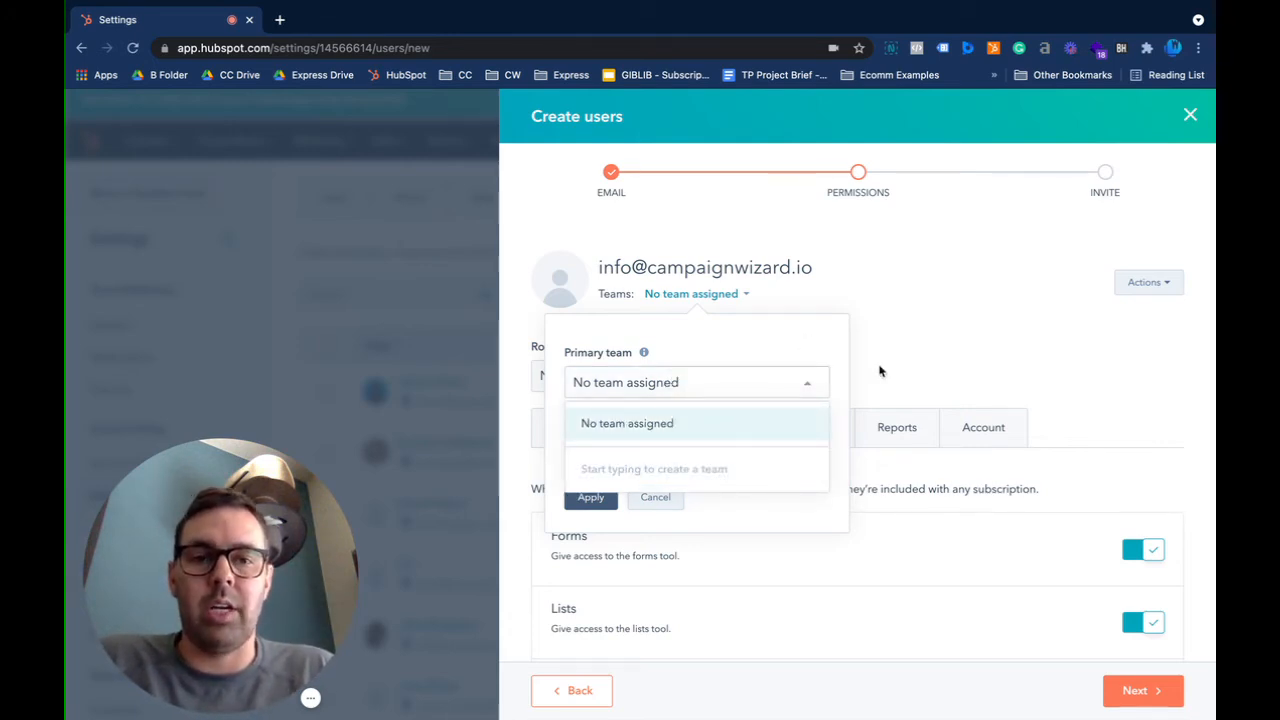
click(826, 376)
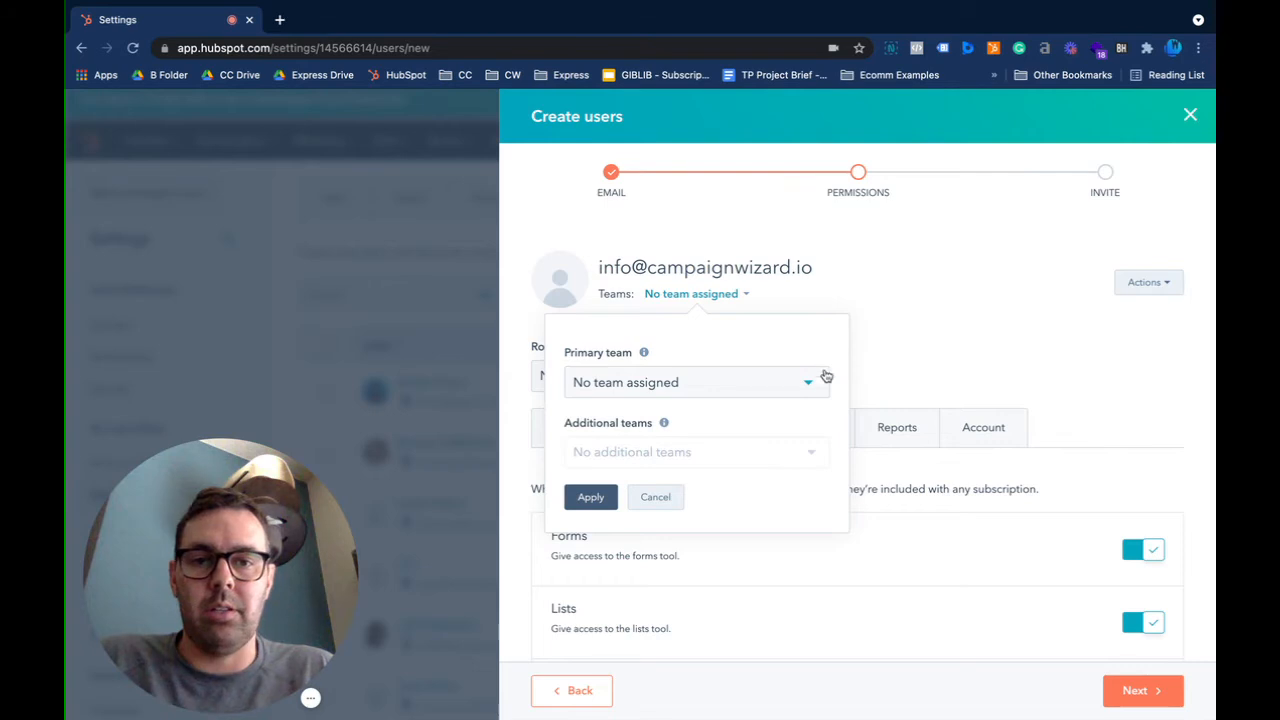
click(656, 497)
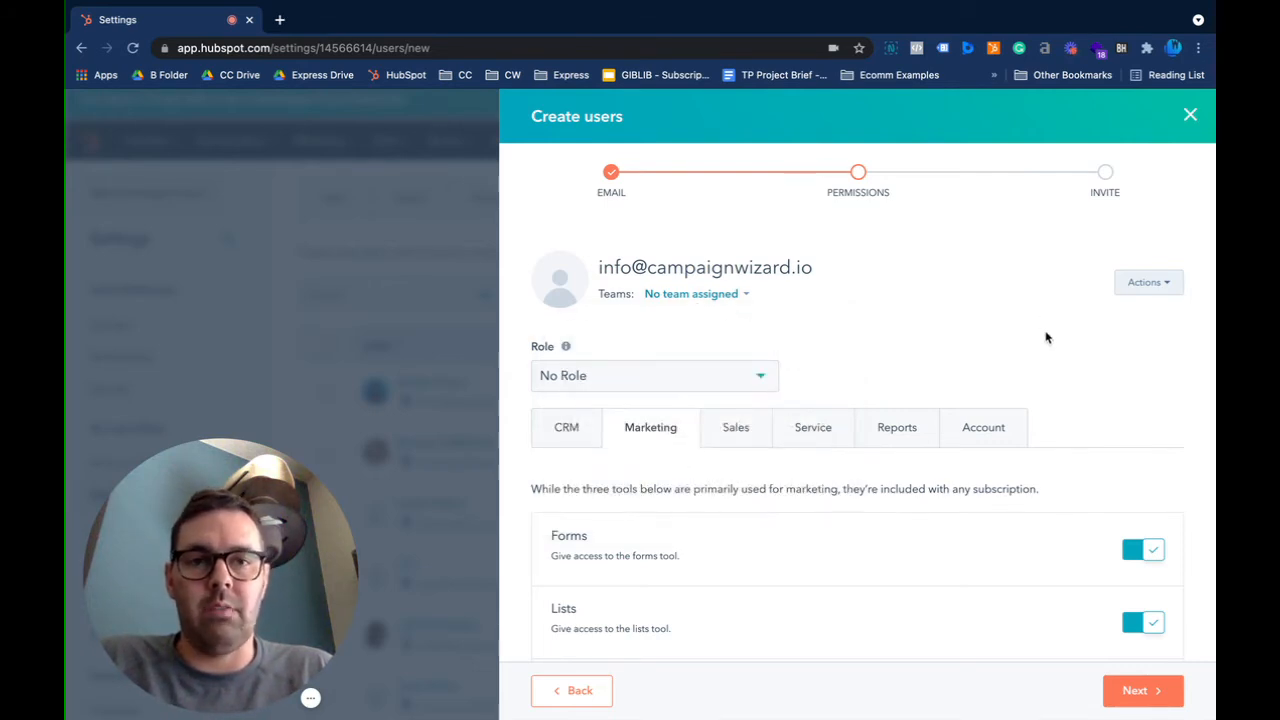
Advance the new user to the Invite step and close the wizard back to Users
click(1134, 692)
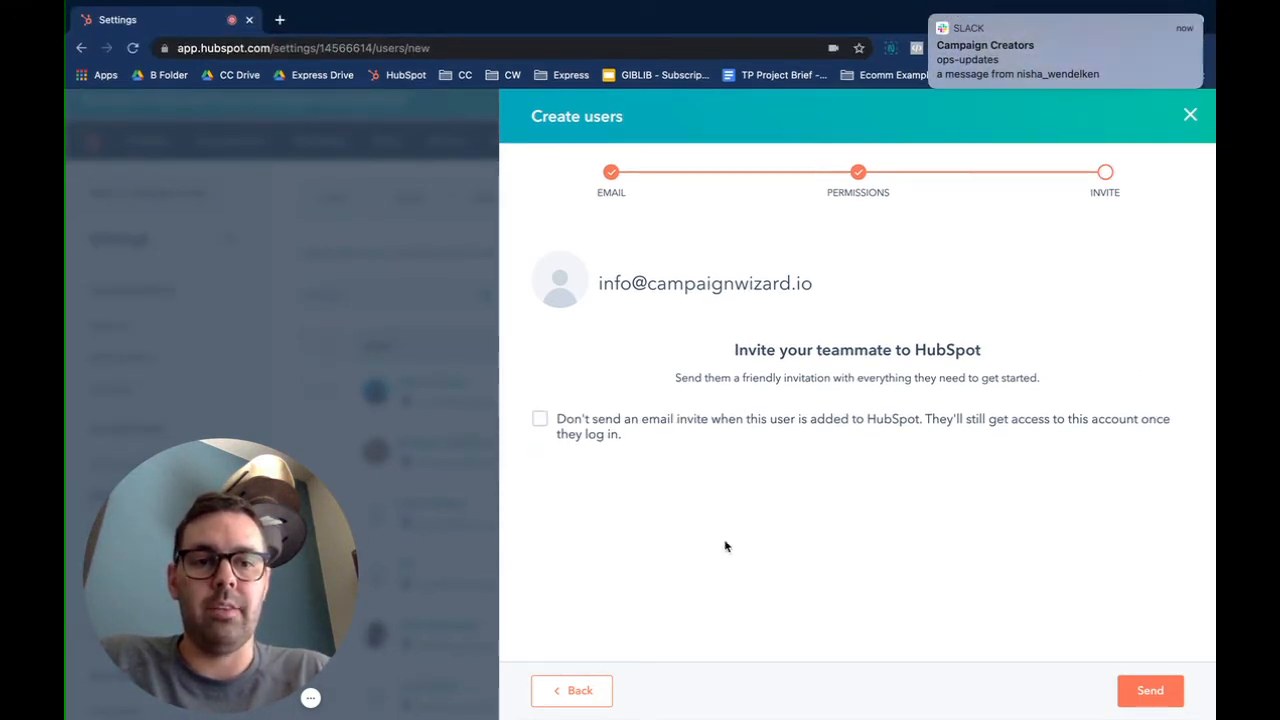
click(1188, 116)
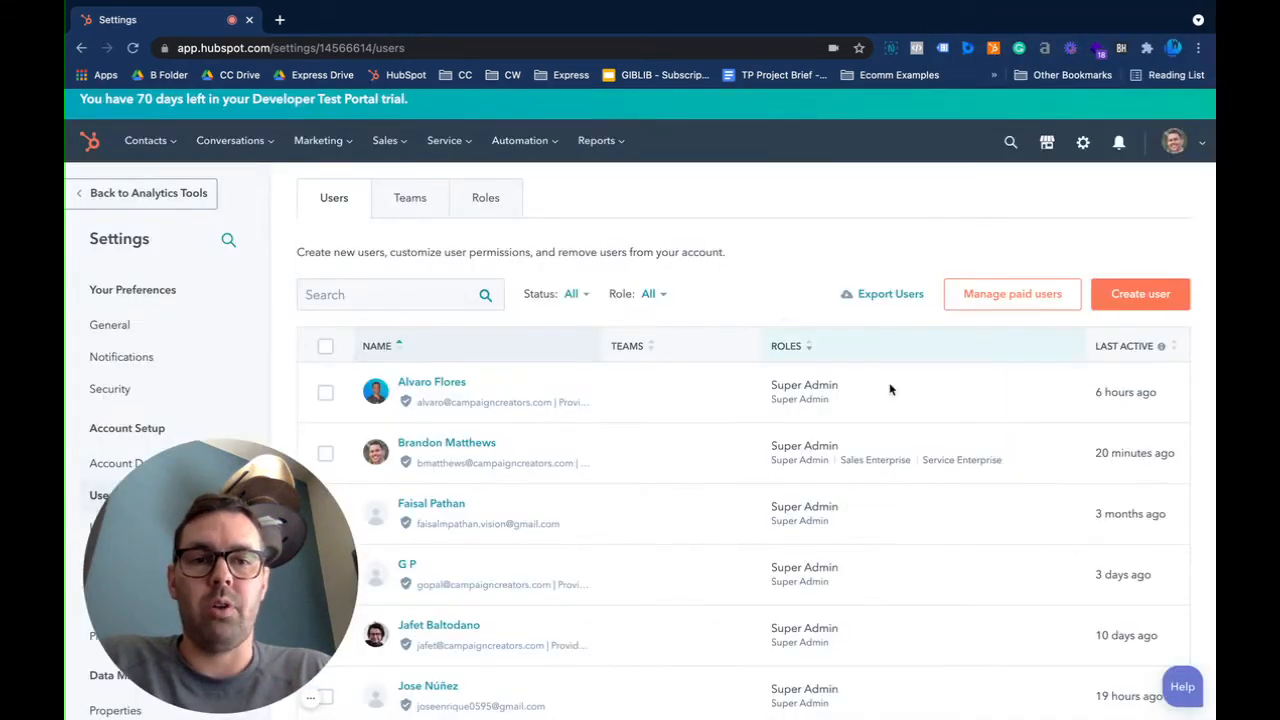
click(567, 392)
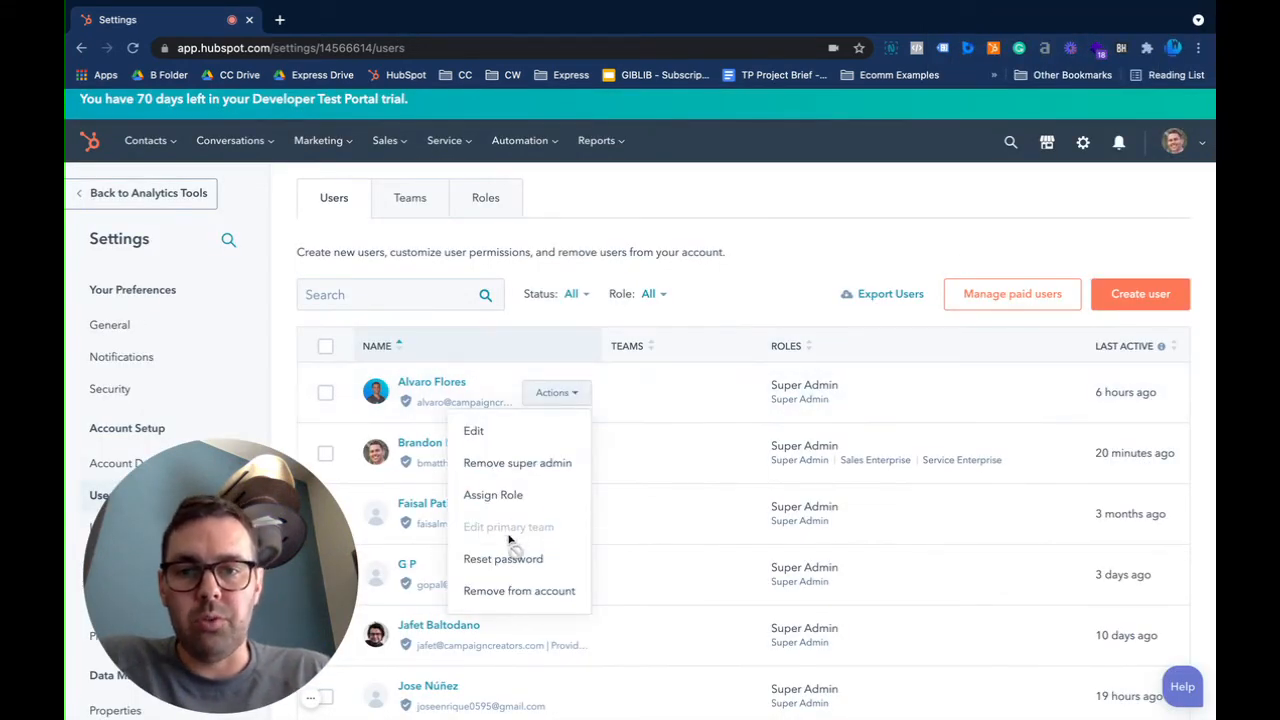
click(794, 266)
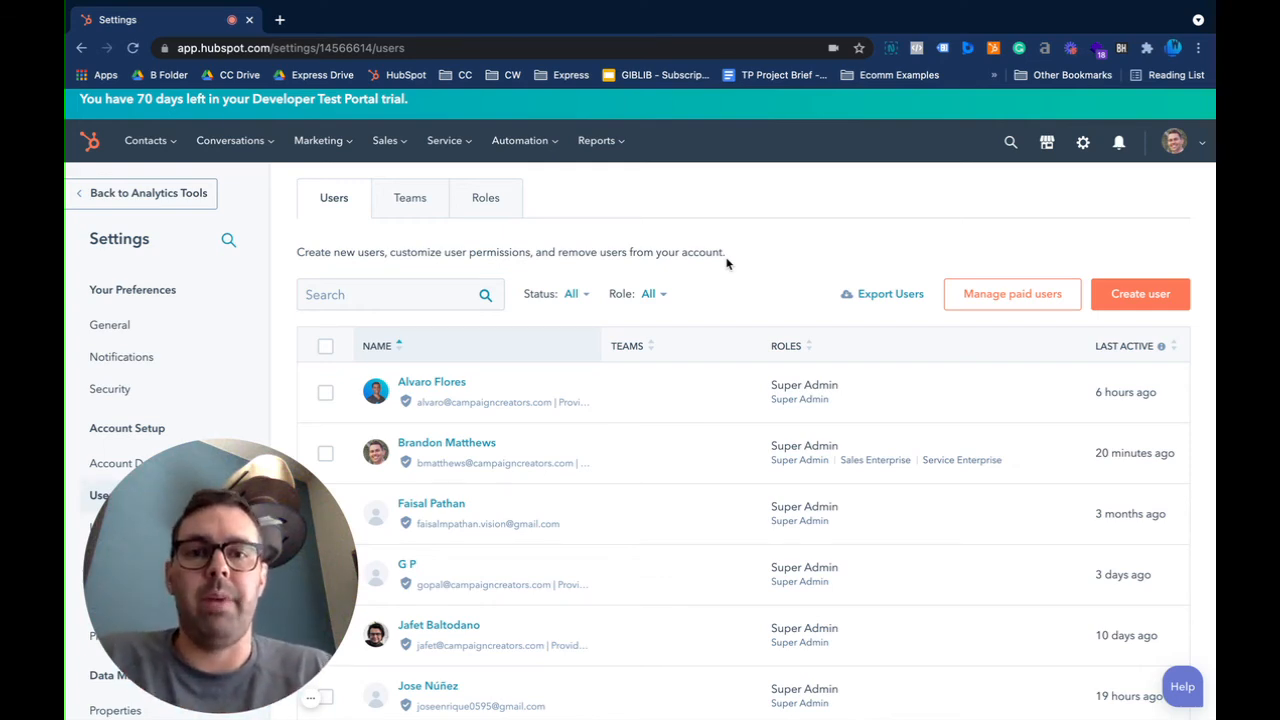
mouse_move(523, 140)
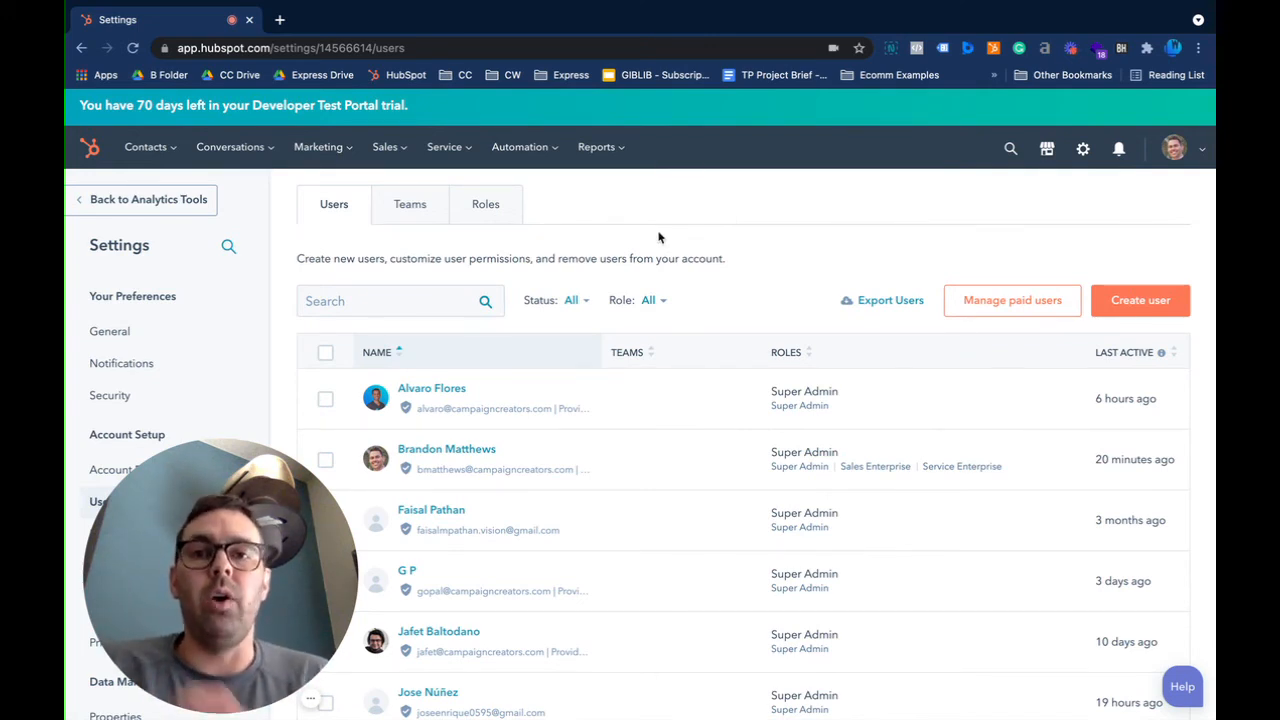
mouse_move(519, 168)
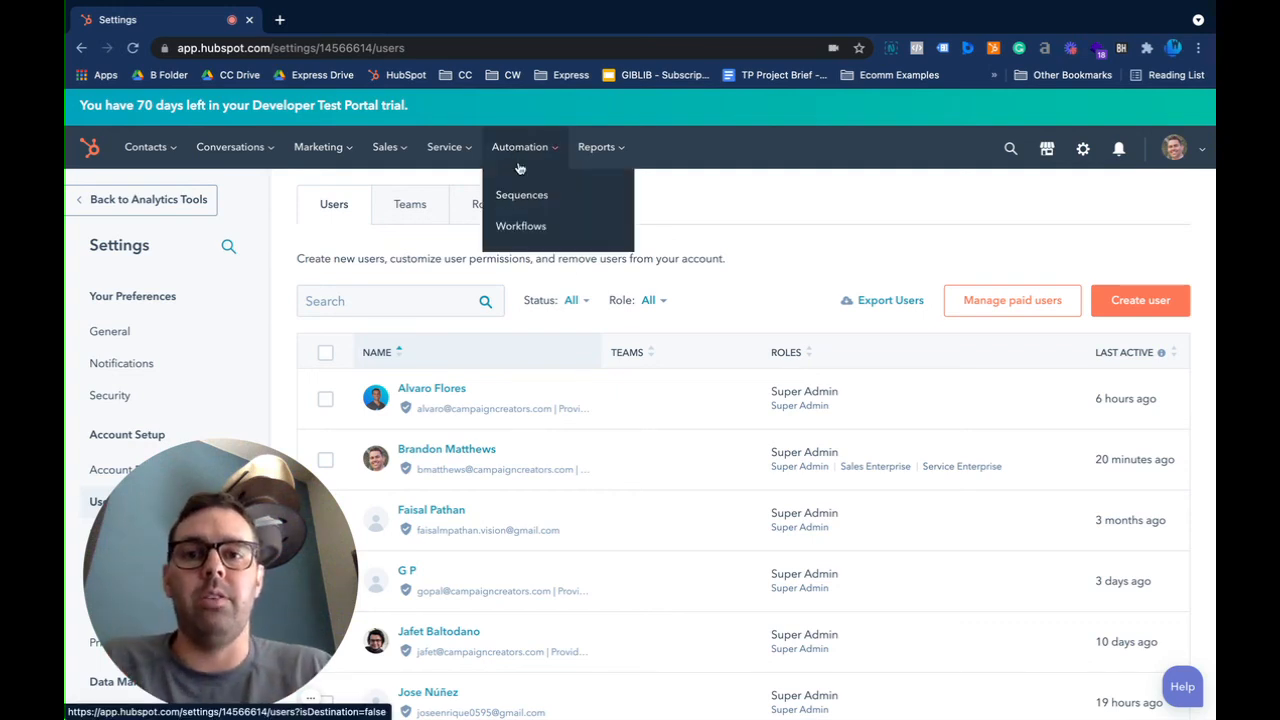